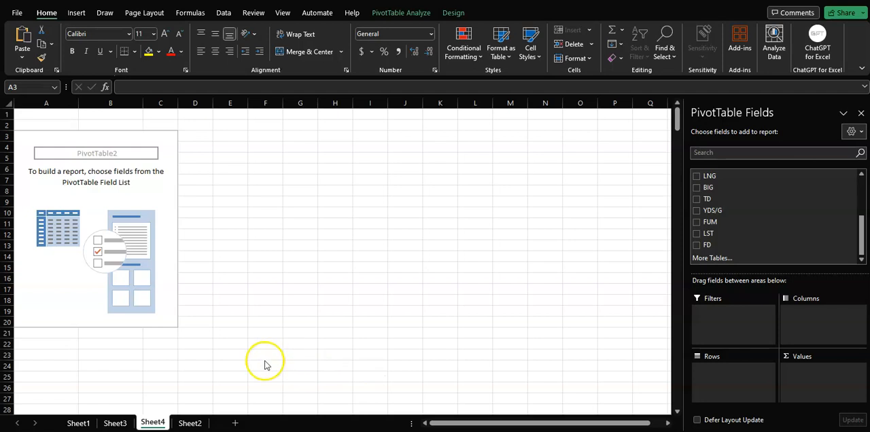
# - Delete the empty Sheet3 from the workbook
pyautogui.click(113, 425)
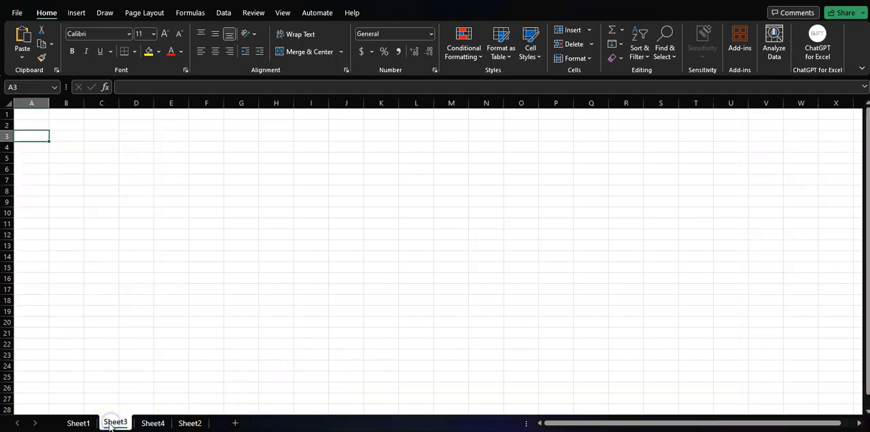
pyautogui.rightClick(109, 426)
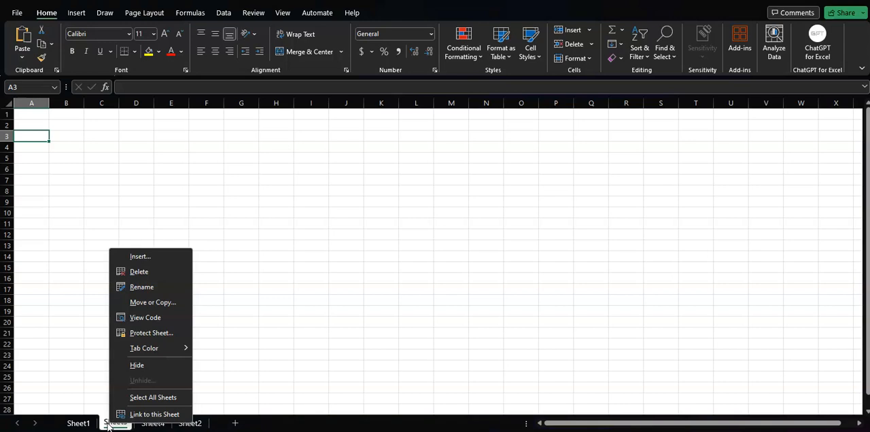
pyautogui.click(139, 272)
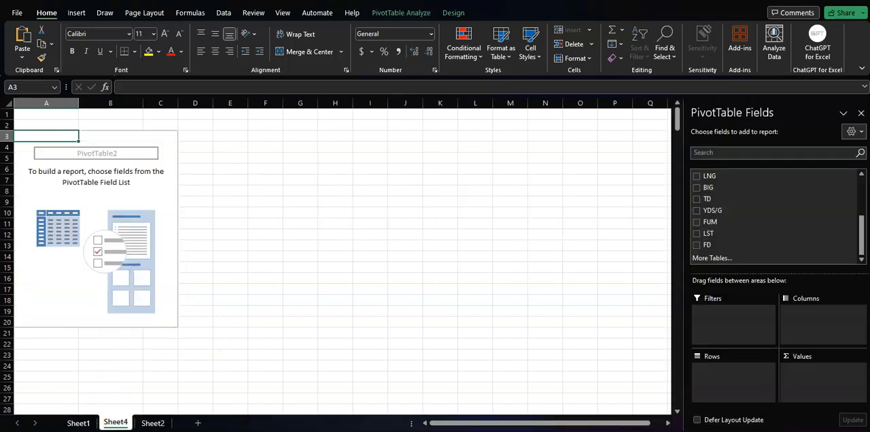
# - Apply all borders and bold text to columns B through P on Sheet1
pyautogui.click(78, 423)
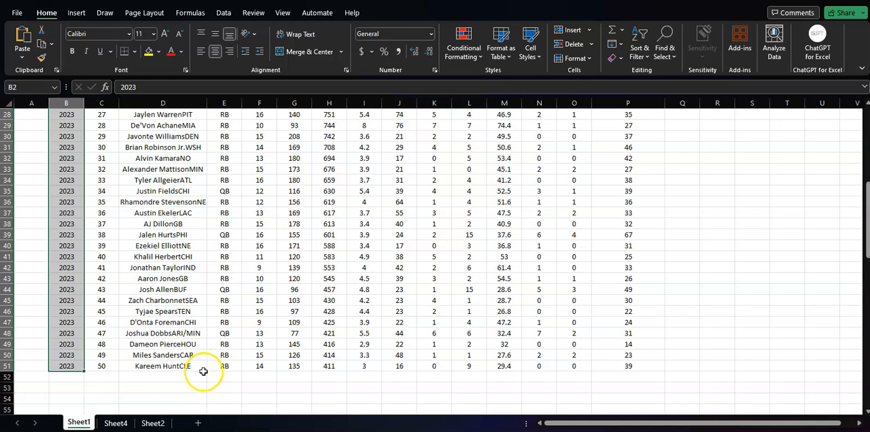
pyautogui.scroll(2, 693, 334)
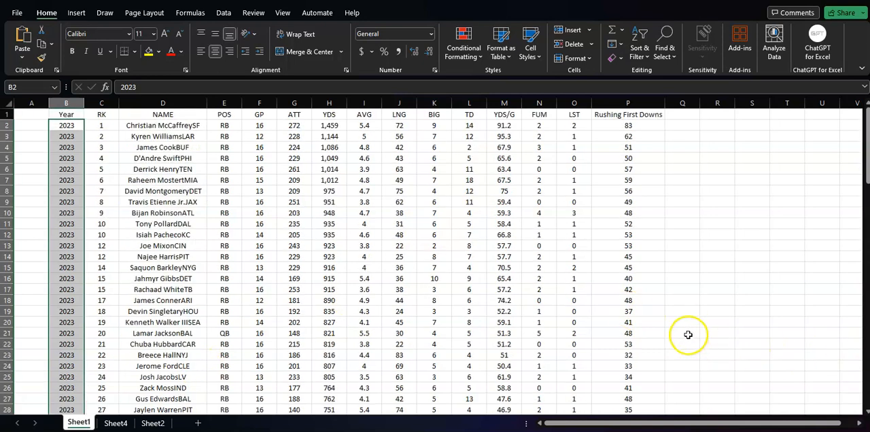
pyautogui.moveTo(68, 103); pyautogui.dragTo(628, 163)
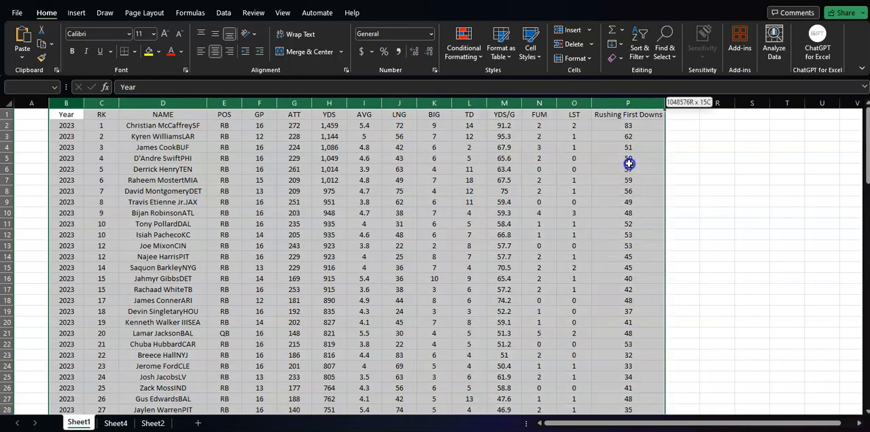
pyautogui.click(138, 53)
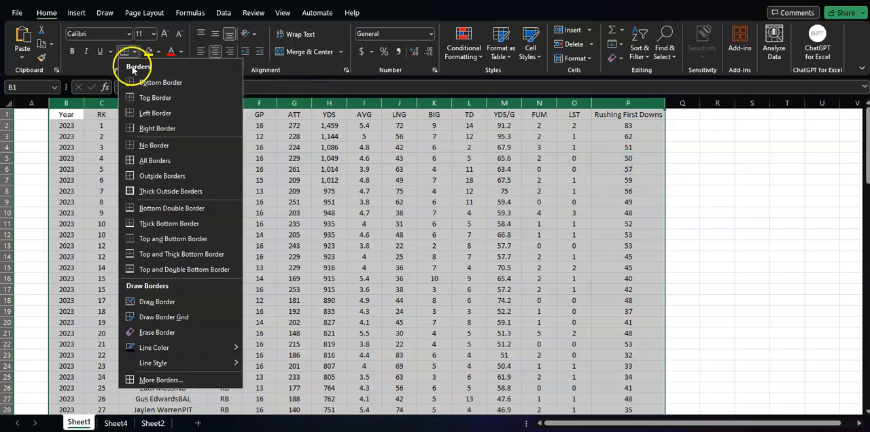
pyautogui.click(161, 167)
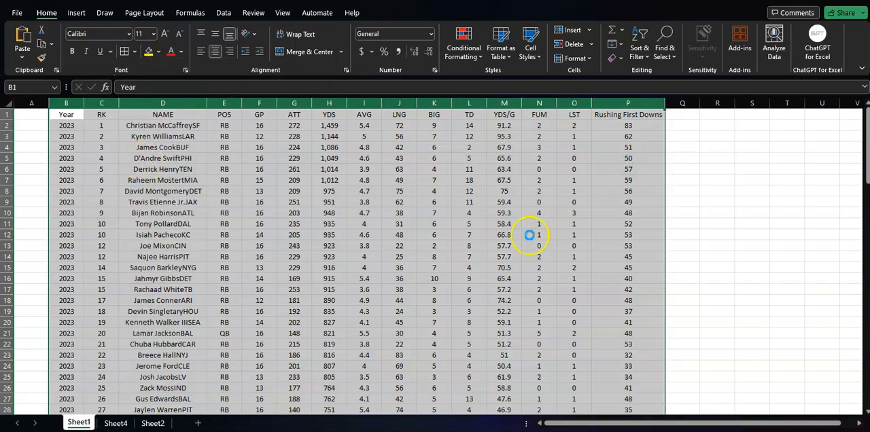
pyautogui.click(71, 51)
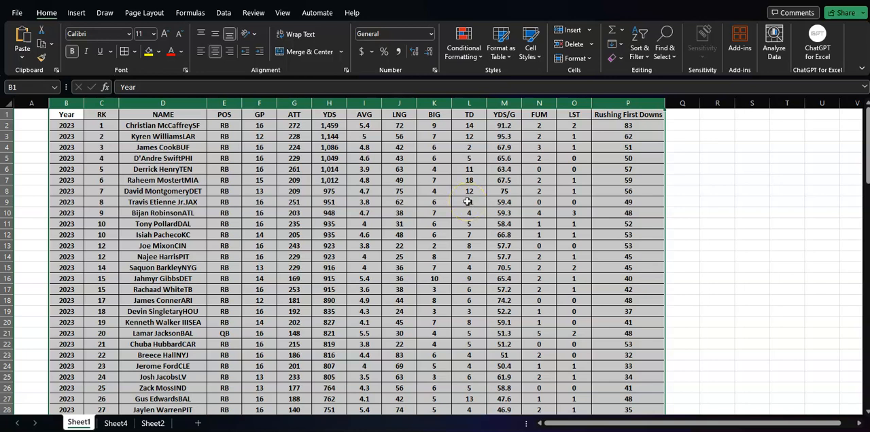
# - Apply the green-yellow-red color scale to the YDS/G values in M2:M51
pyautogui.moveTo(506, 125); pyautogui.dragTo(501, 375)
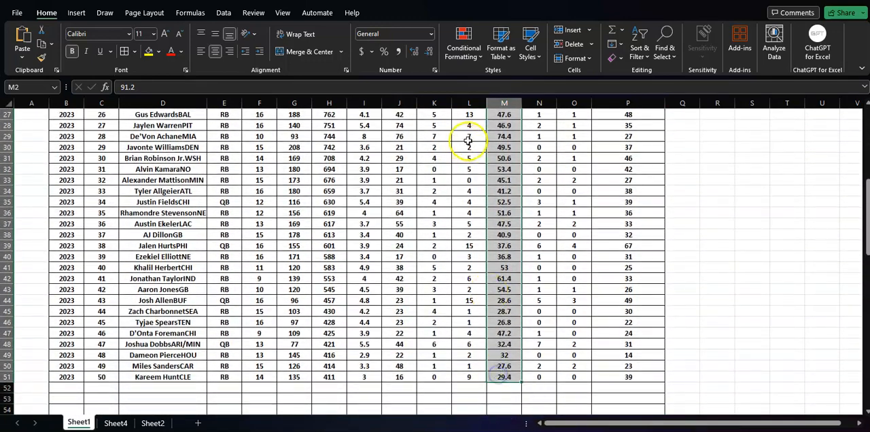
pyautogui.click(465, 60)
pyautogui.moveTo(485, 154)
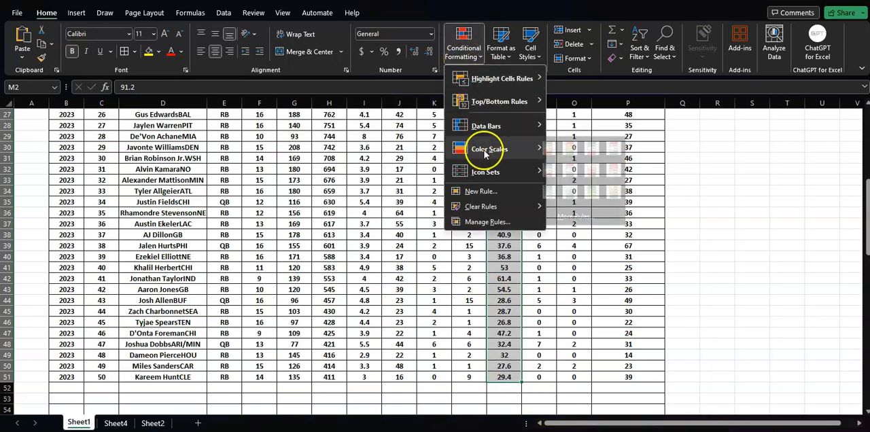
pyautogui.click(557, 148)
pyautogui.scroll(4, 693, 208)
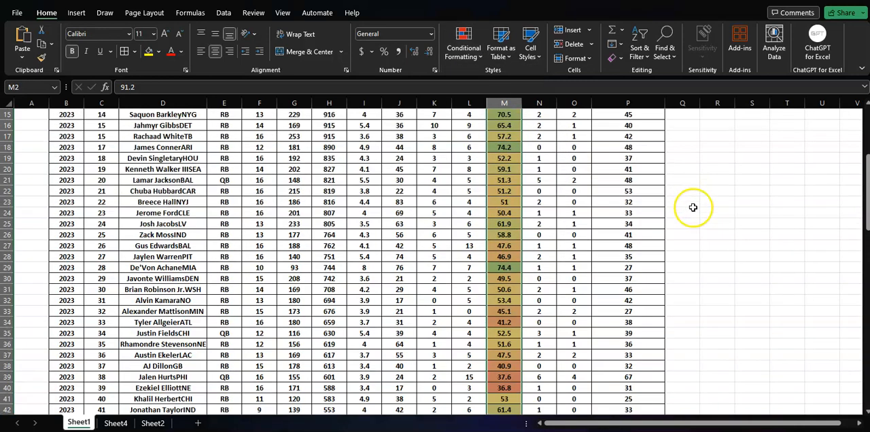
pyautogui.scroll(5, 693, 207)
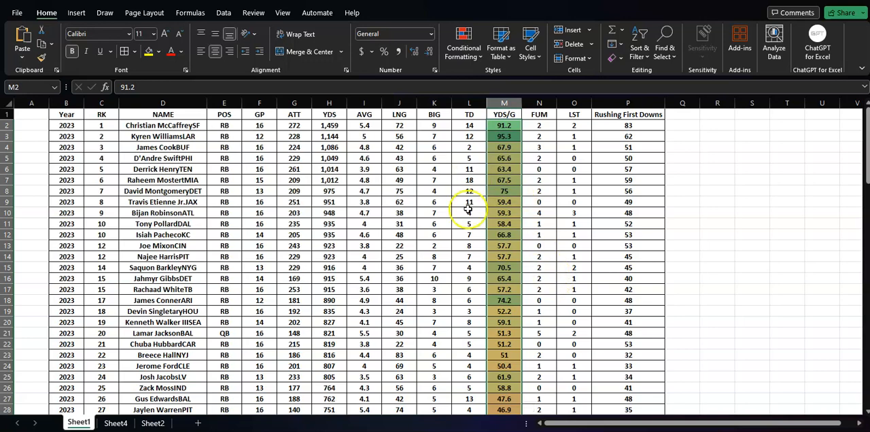
# - Apply the blue-white-red color scale to the YDS values in H2:H51
pyautogui.moveTo(330, 126); pyautogui.dragTo(321, 366)
pyautogui.moveTo(299, 83); pyautogui.dragTo(331, 126)
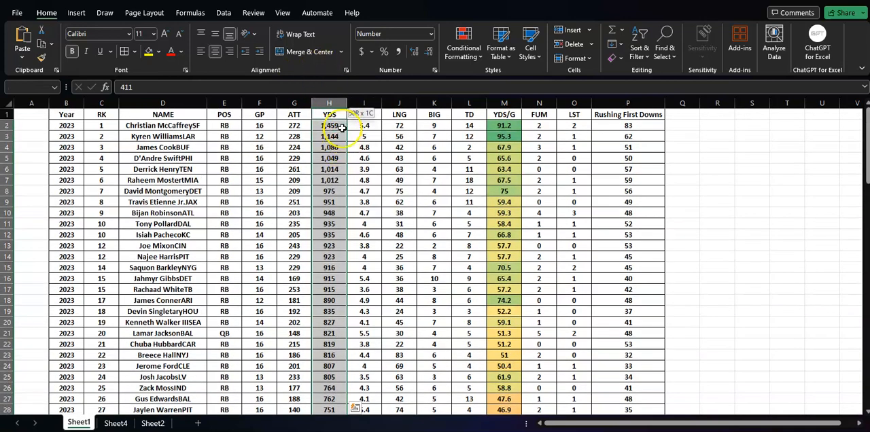
pyautogui.click(464, 49)
pyautogui.moveTo(510, 152)
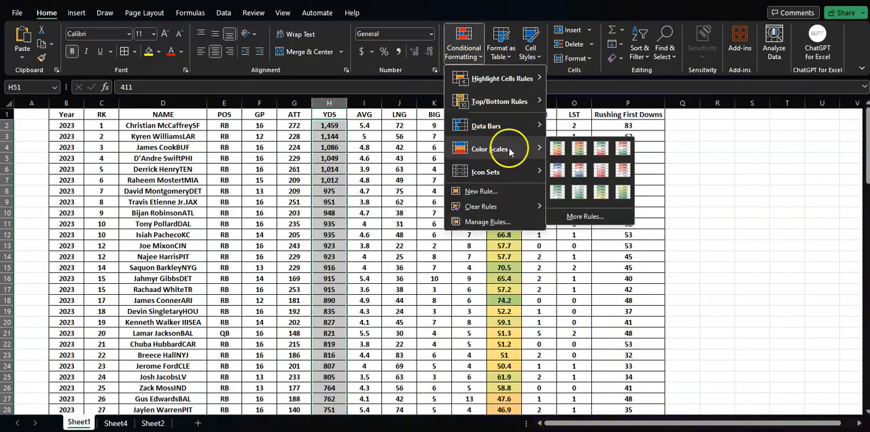
pyautogui.click(556, 172)
pyautogui.moveTo(682, 202); pyautogui.dragTo(682, 212)
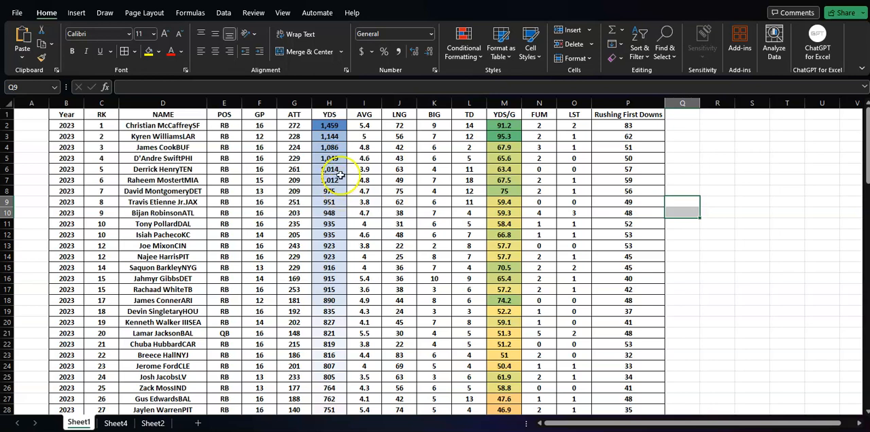
# - Move the YDS column so it sits between the NAME and POS columns
pyautogui.click(334, 104)
pyautogui.rightClick(335, 108)
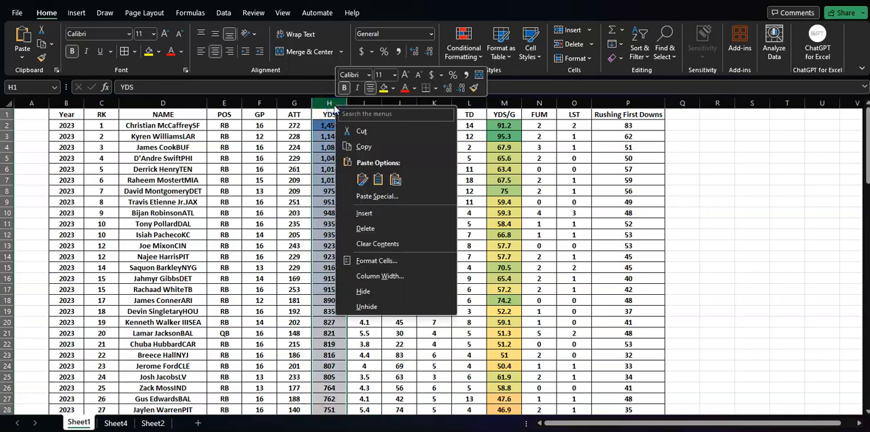
pyautogui.click(360, 132)
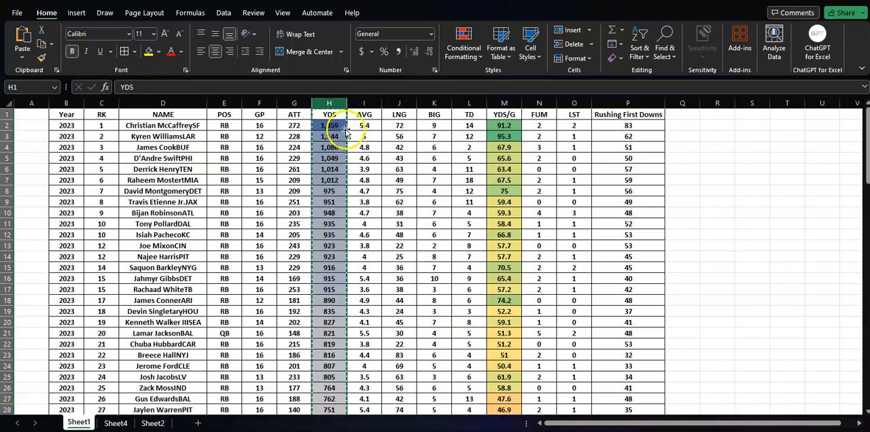
pyautogui.click(222, 103)
pyautogui.rightClick(223, 105)
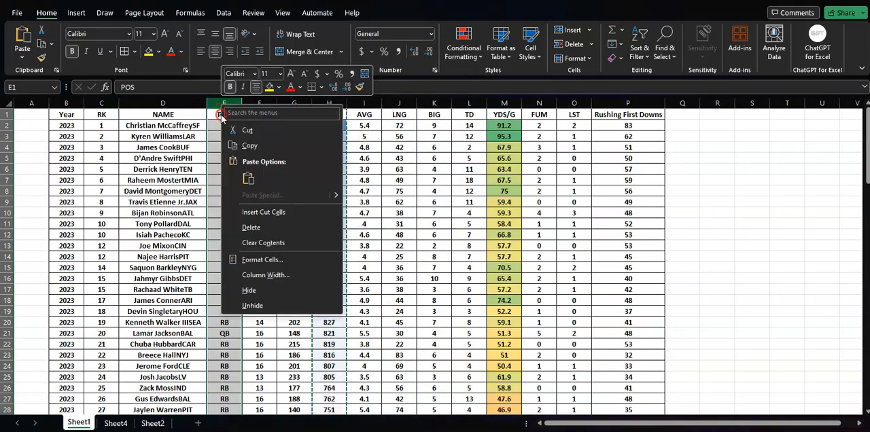
pyautogui.click(264, 212)
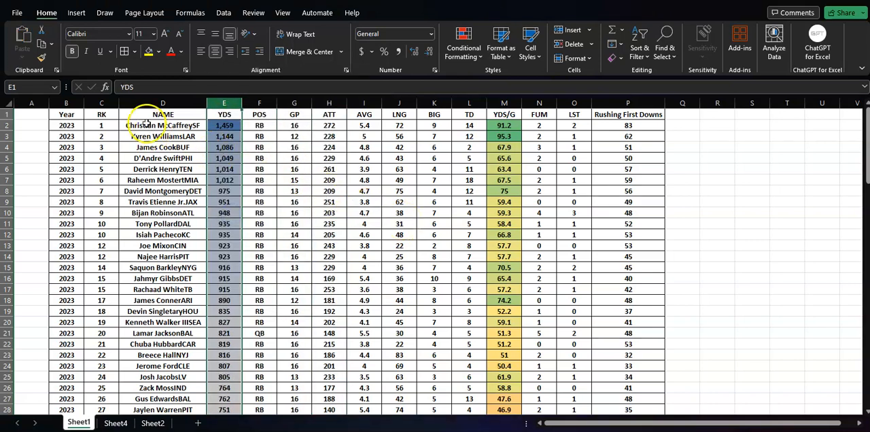
# - Insert a clustered column chart from the NAME and YDS data in D1:E51
pyautogui.moveTo(151, 115); pyautogui.dragTo(223, 400)
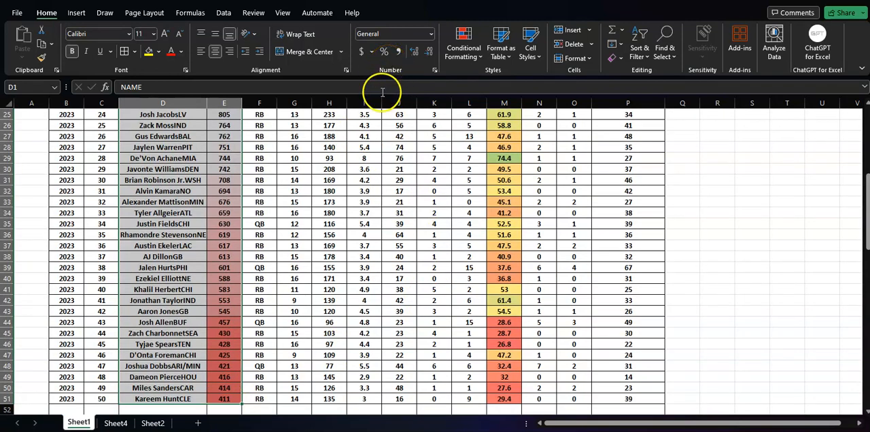
pyautogui.click(84, 14)
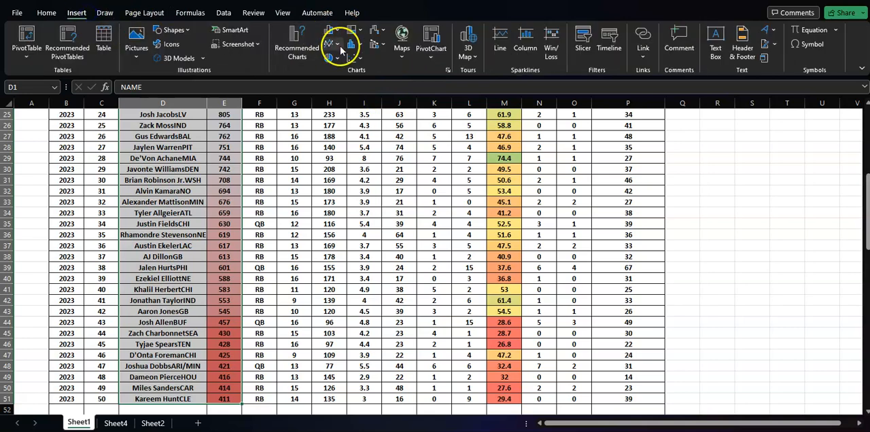
pyautogui.click(294, 37)
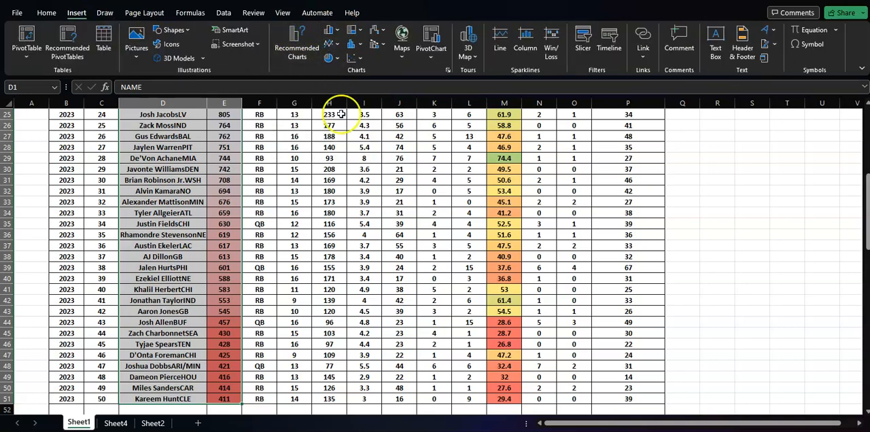
pyautogui.click(355, 75)
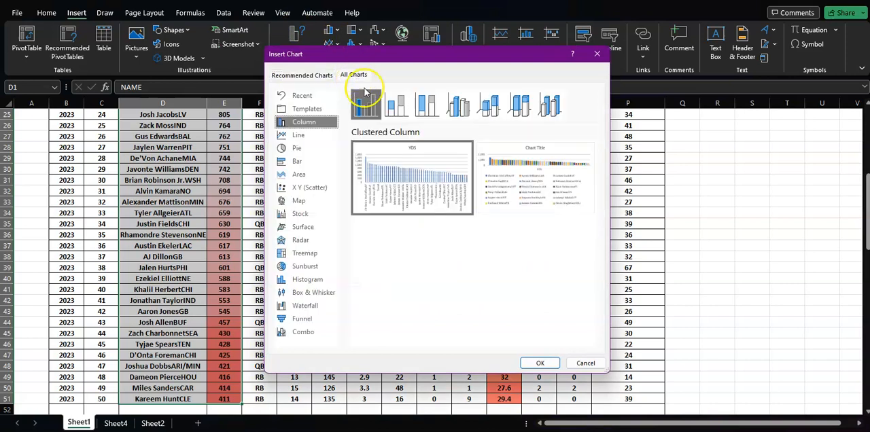
pyautogui.click(296, 188)
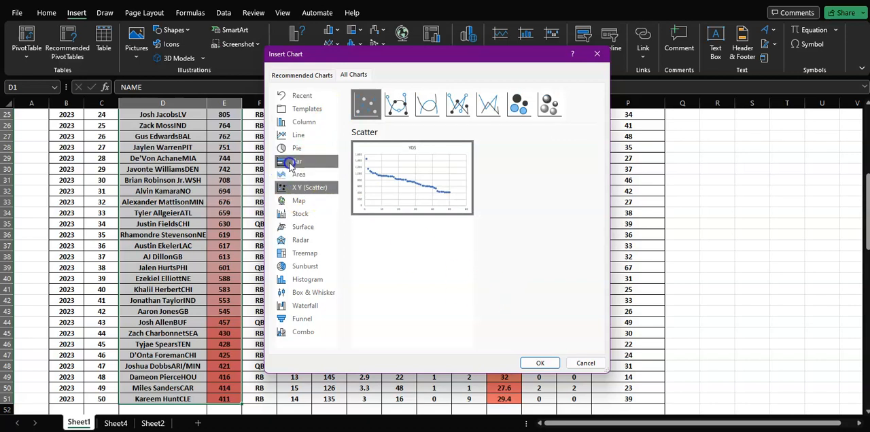
pyautogui.click(291, 165)
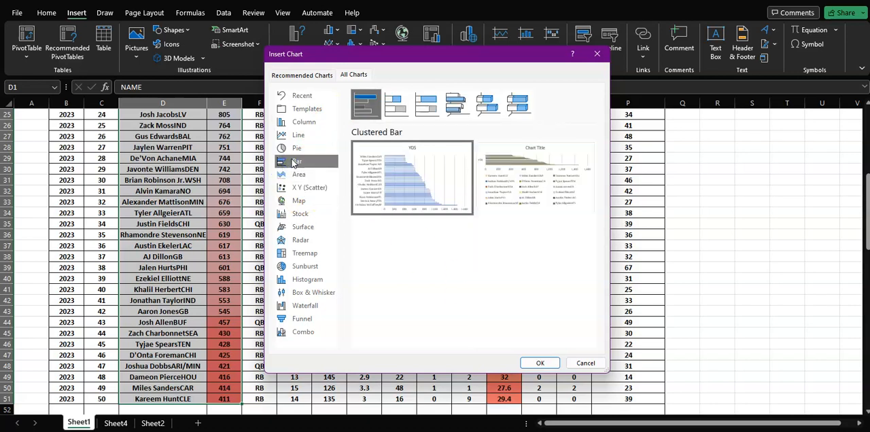
pyautogui.click(306, 122)
pyautogui.click(536, 364)
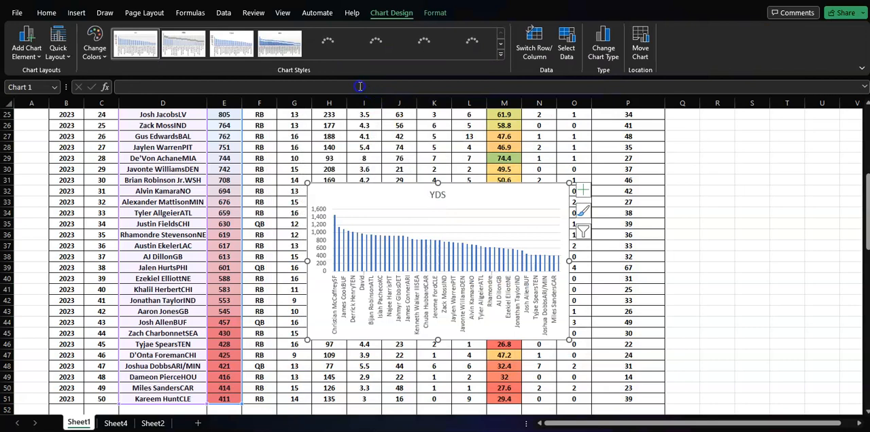
# - Apply the dark gray chart style to the YDS chart and enlarge it to span about columns F to S, rows 26 to 47
pyautogui.click(501, 43)
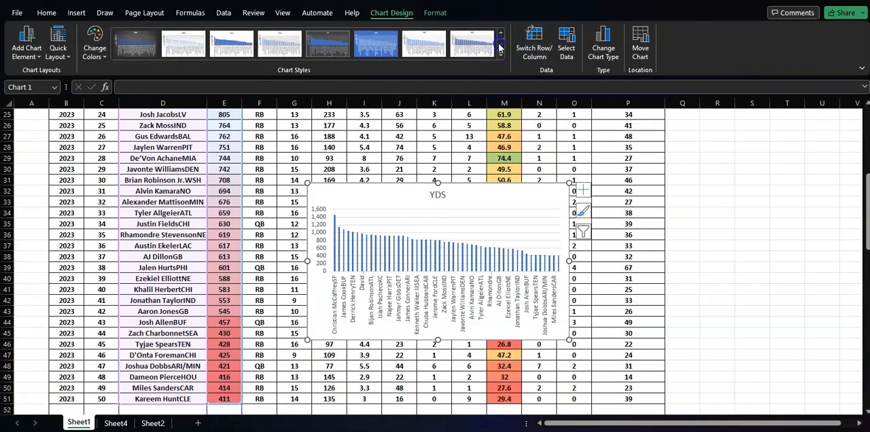
pyautogui.click(127, 43)
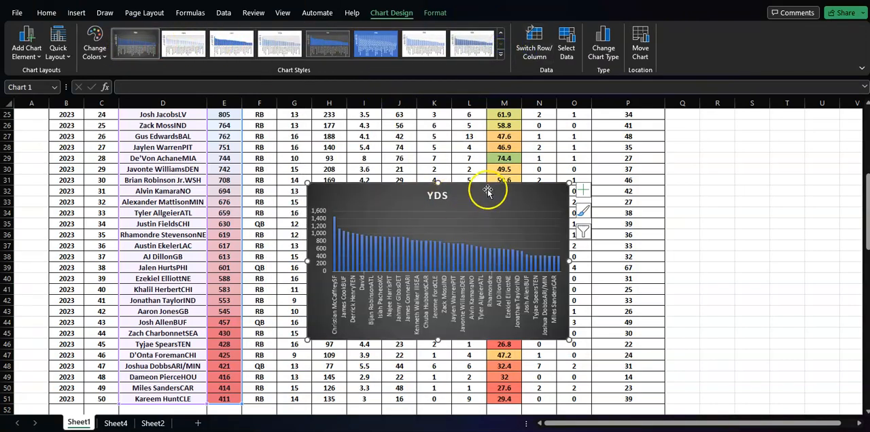
pyautogui.moveTo(489, 190); pyautogui.dragTo(419, 142)
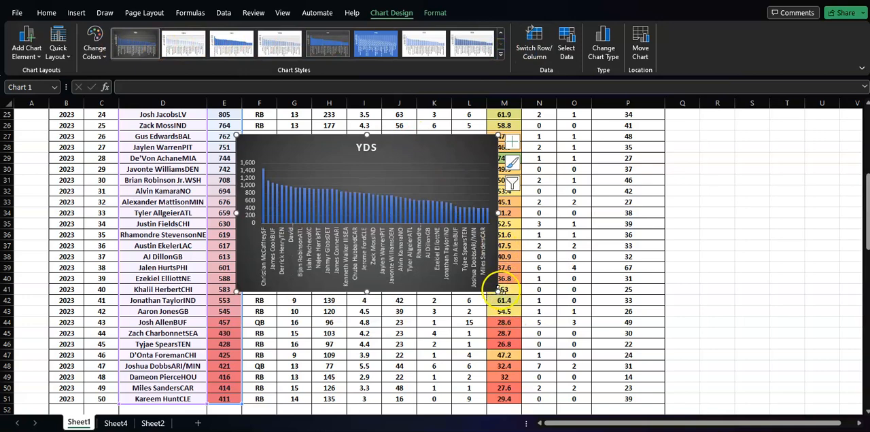
pyautogui.moveTo(498, 291); pyautogui.dragTo(749, 373)
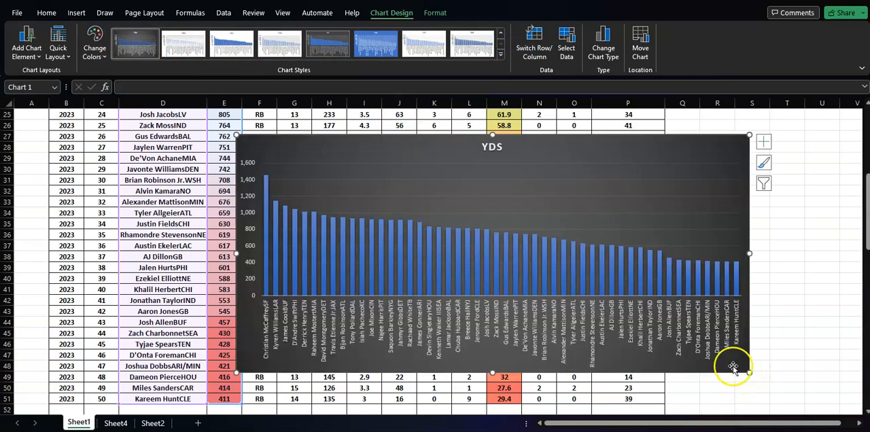
pyautogui.moveTo(565, 146); pyautogui.dragTo(589, 133)
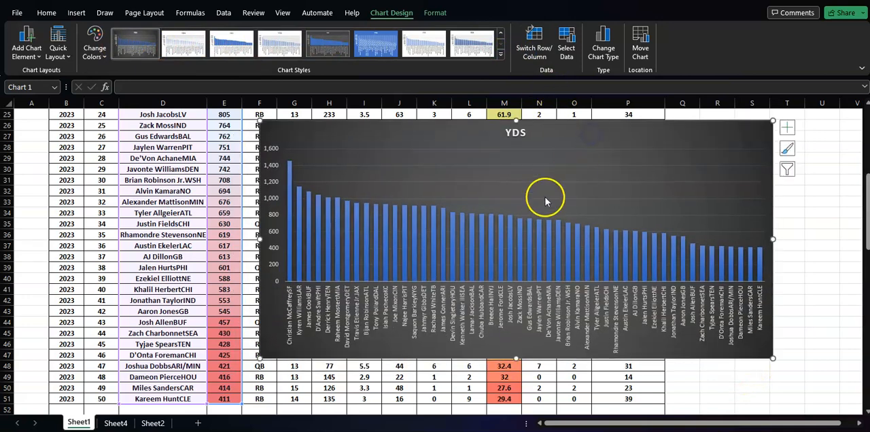
pyautogui.moveTo(291, 180)
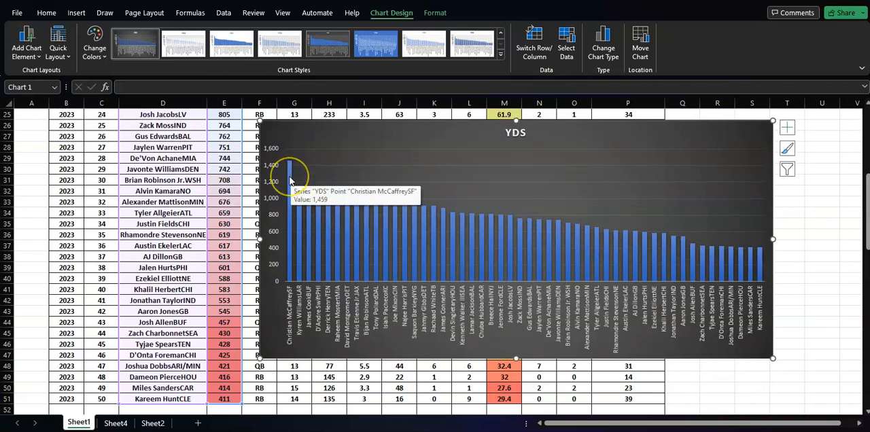
pyautogui.rightClick(389, 136)
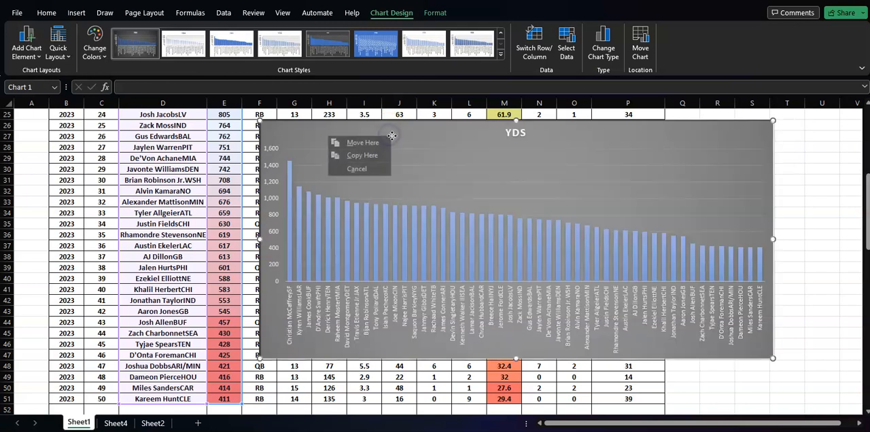
pyautogui.click(407, 129)
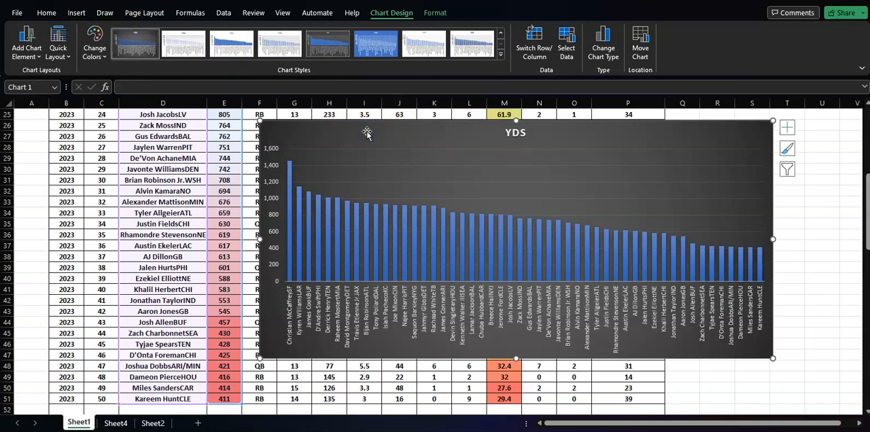
# - Move the YDS chart from Sheet1 to a new worksheet, pasting it as a chart at cell E2
pyautogui.press('Delete')
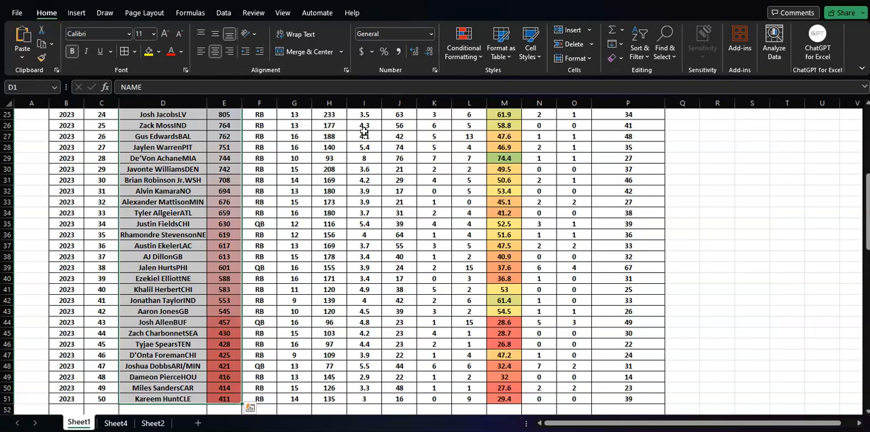
pyautogui.rightClick(364, 136)
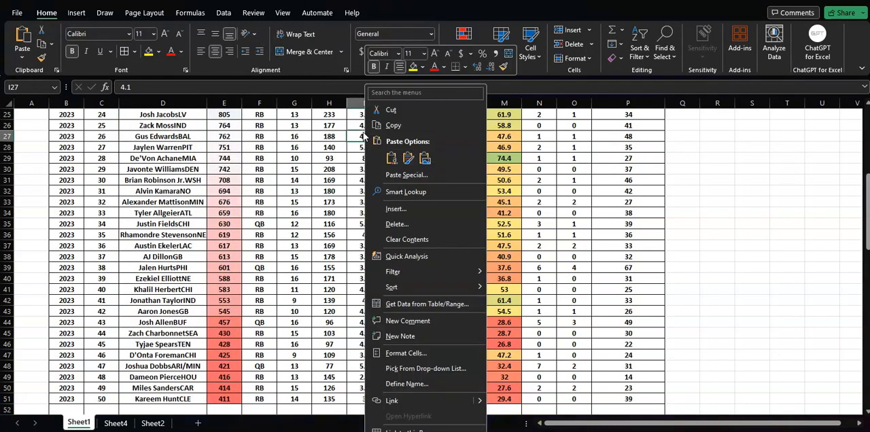
pyautogui.click(325, 138)
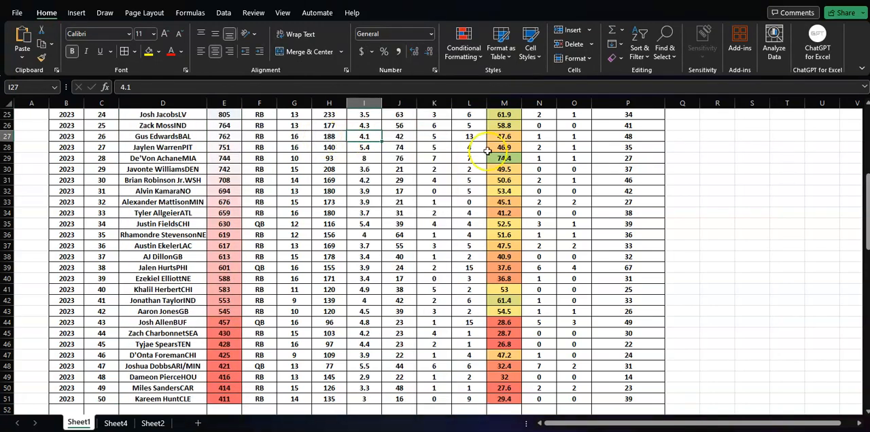
pyautogui.click(198, 423)
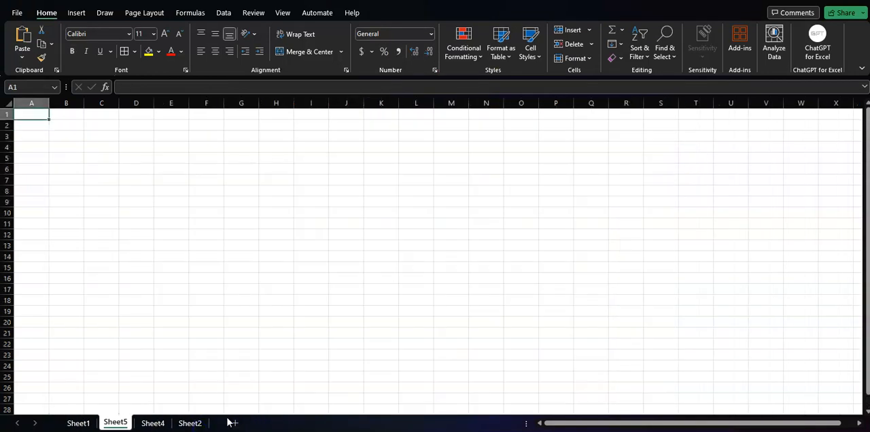
pyautogui.rightClick(156, 125)
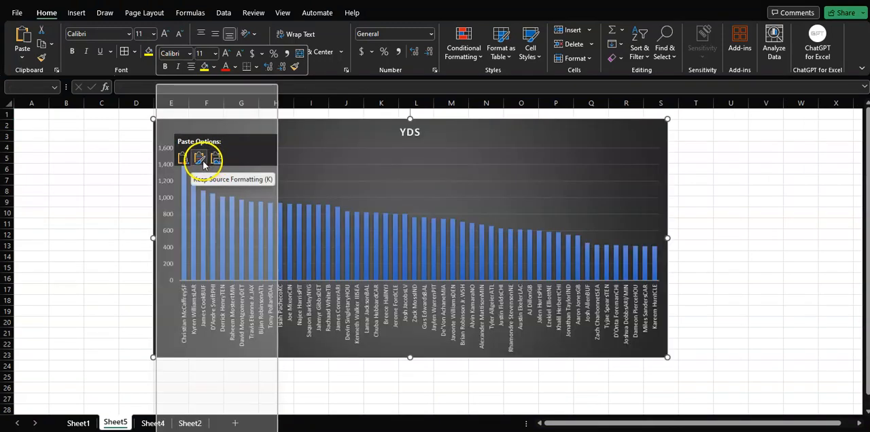
pyautogui.click(202, 160)
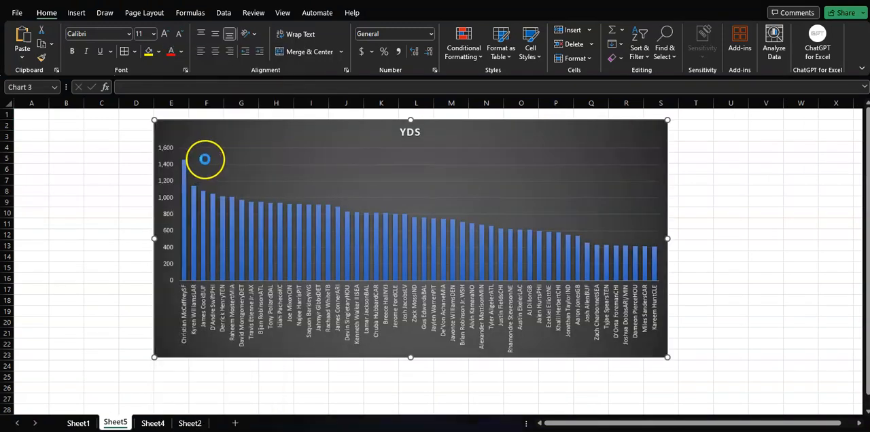
pyautogui.click(725, 204)
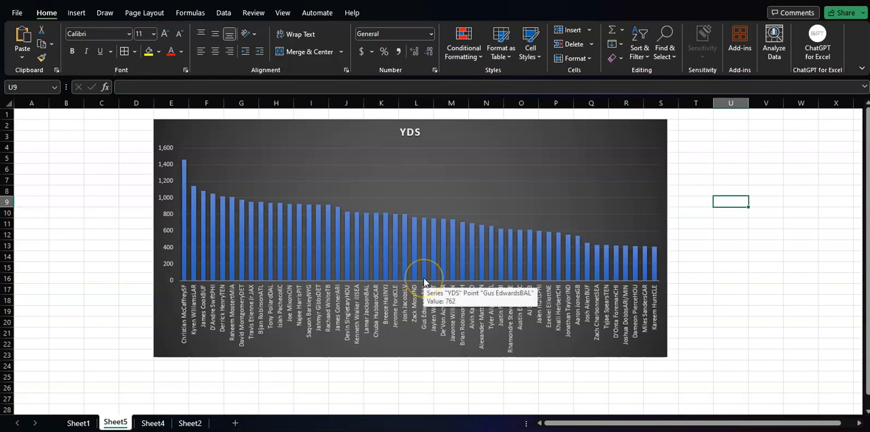
# - Extend the YDS chart's height down to row 27 and fill only its first column bar with light green
pyautogui.click(393, 356)
pyautogui.moveTo(410, 357); pyautogui.dragTo(407, 400)
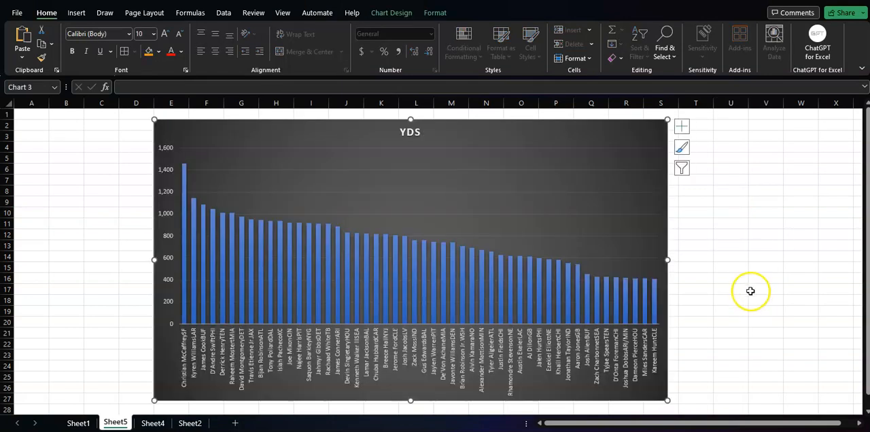
pyautogui.click(182, 195)
pyautogui.click(182, 195)
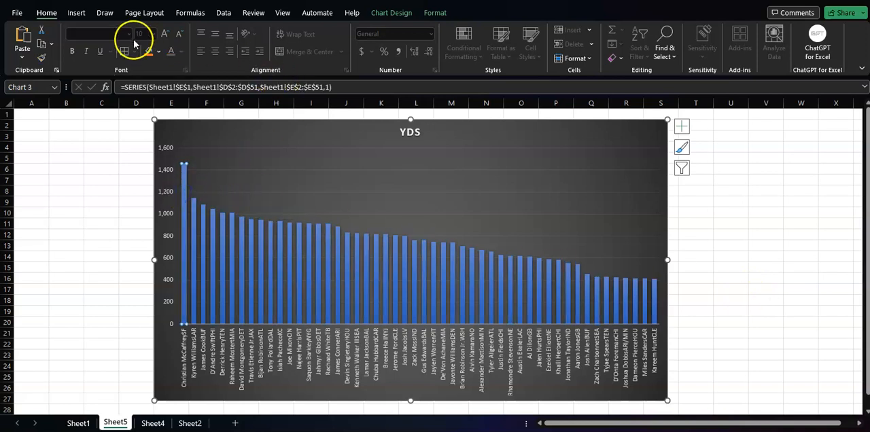
pyautogui.click(158, 51)
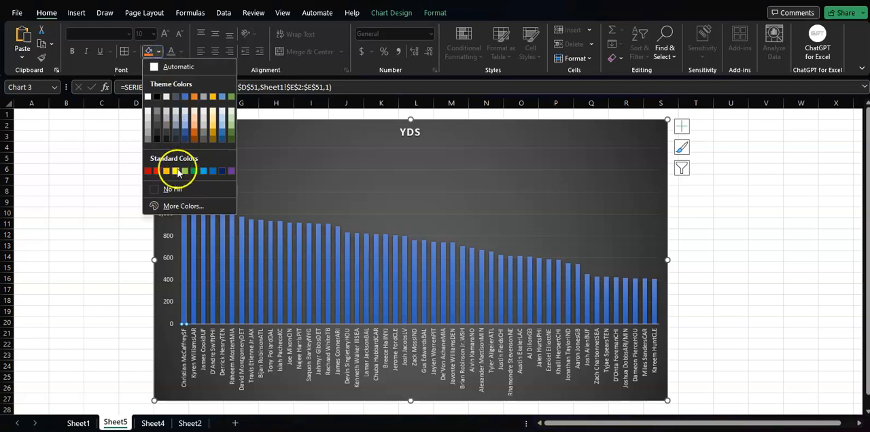
pyautogui.click(184, 171)
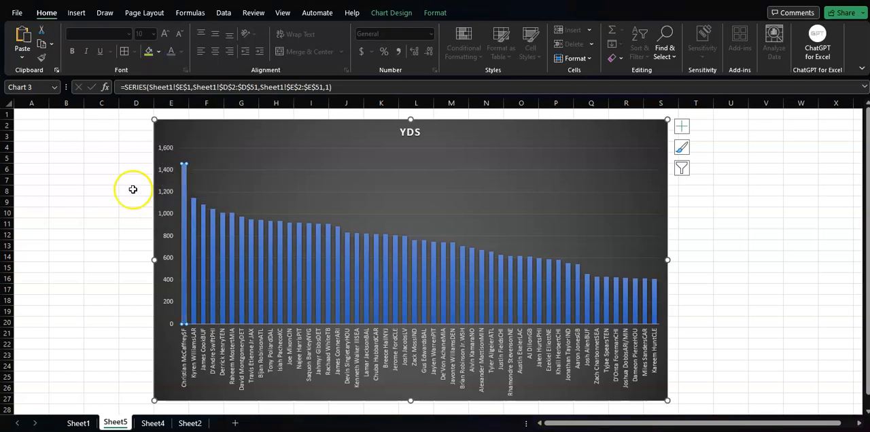
pyautogui.click(107, 191)
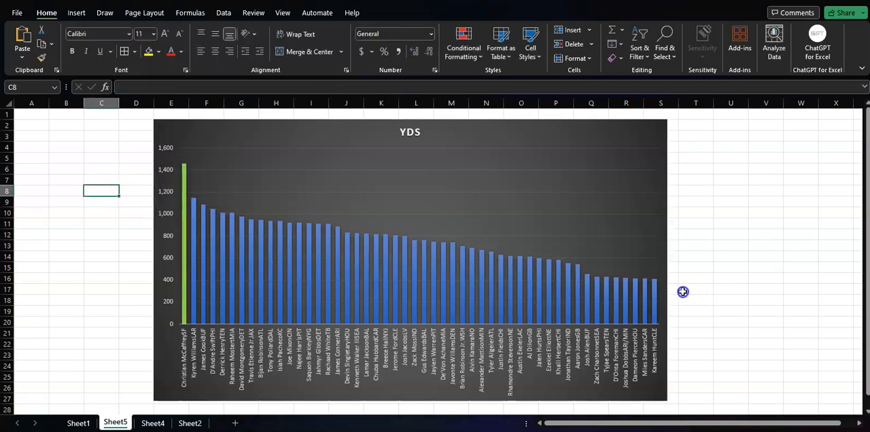
# - Fill only the last column bar of the YDS chart with standard red
pyautogui.click(656, 291)
pyautogui.click(656, 291)
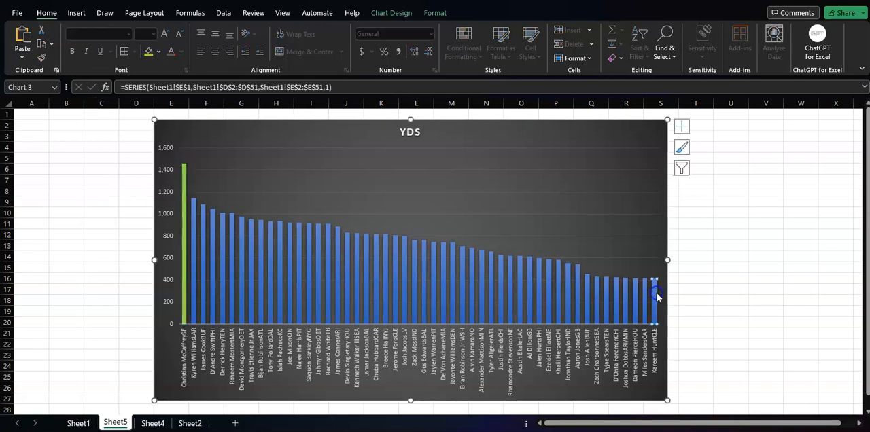
pyautogui.click(158, 53)
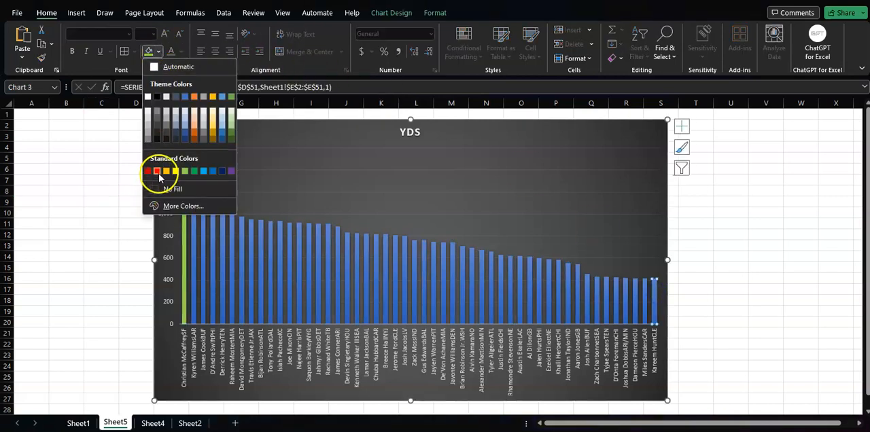
pyautogui.click(156, 172)
pyautogui.click(722, 252)
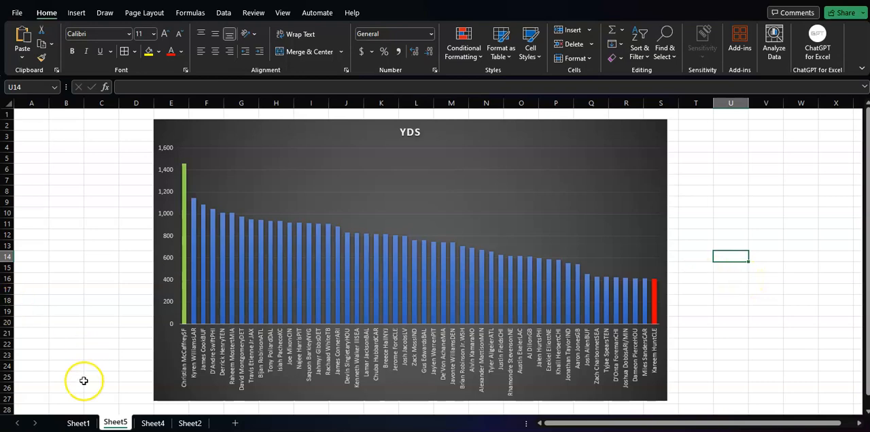
# - Insert three blank columns between the NAME and YDS columns on Sheet1
pyautogui.click(76, 424)
pyautogui.scroll(8, 340, 340)
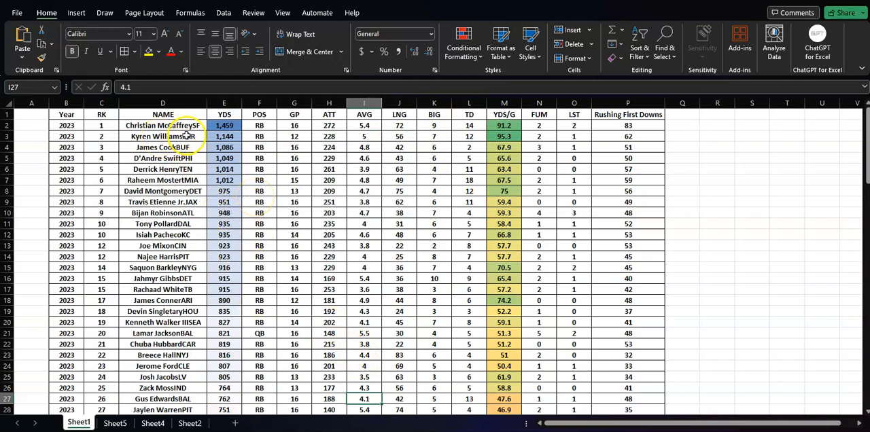
pyautogui.click(225, 103)
pyautogui.rightClick(224, 104)
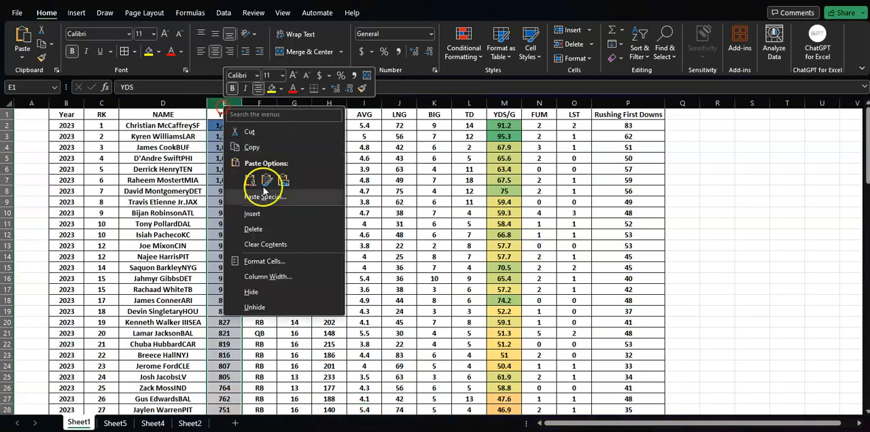
pyautogui.click(253, 214)
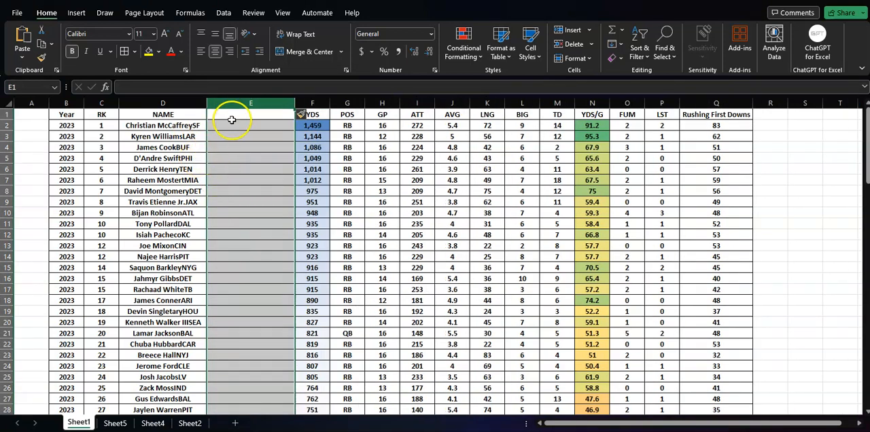
pyautogui.rightClick(247, 102)
pyautogui.click(279, 218)
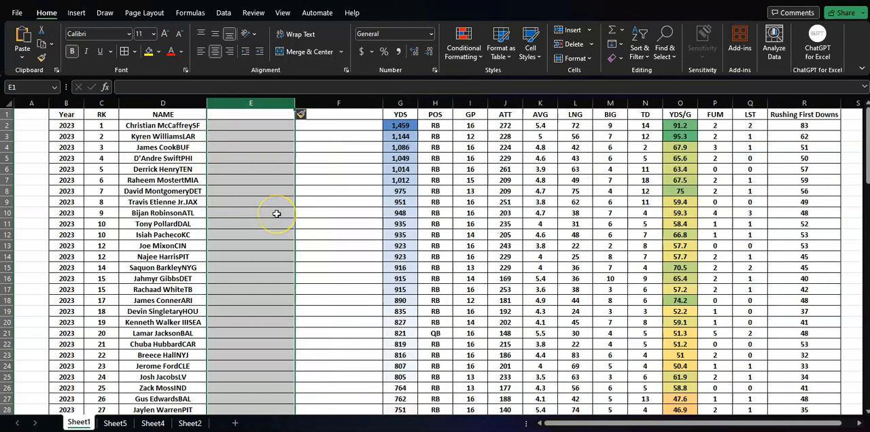
pyautogui.rightClick(237, 104)
pyautogui.click(262, 214)
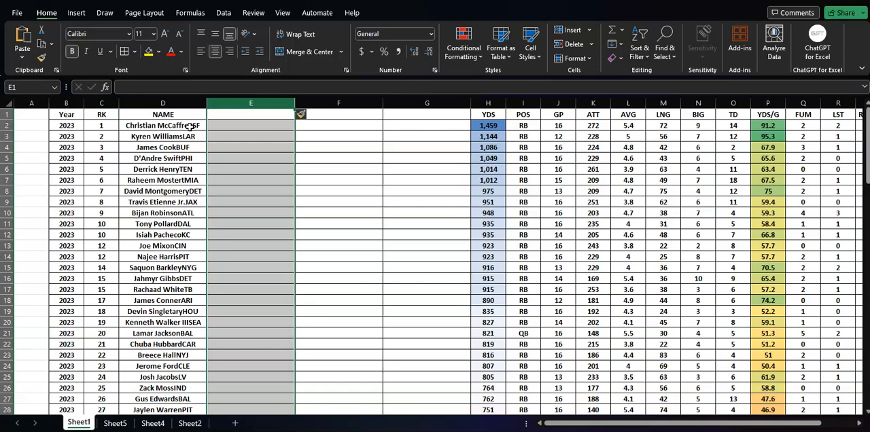
# - Try to split the names in D2:D51 using delimited Text to Columns with tab and space as delimiters
pyautogui.moveTo(189, 126); pyautogui.dragTo(180, 377)
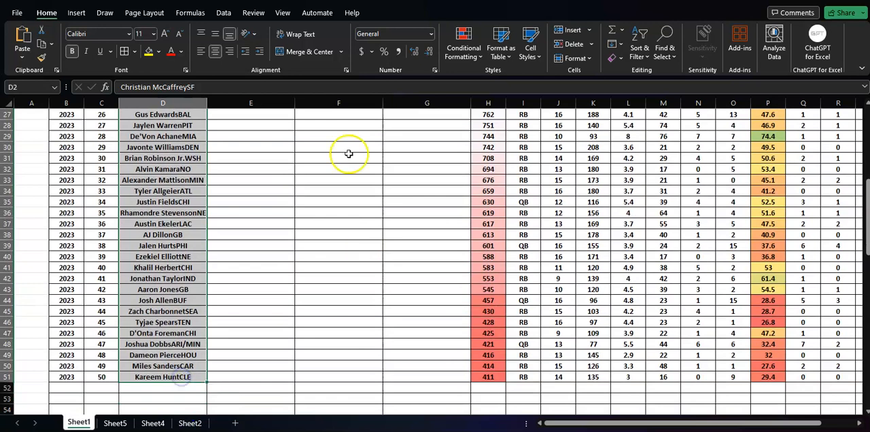
pyautogui.click(223, 14)
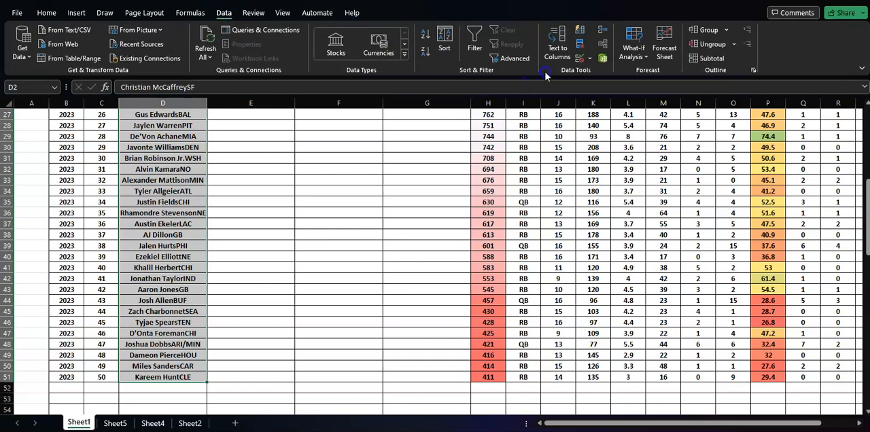
pyautogui.scroll(9, 435, 214)
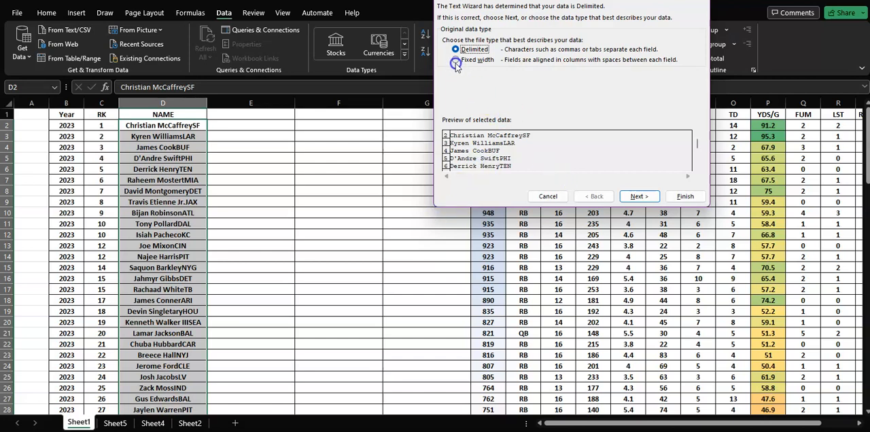
pyautogui.click(639, 197)
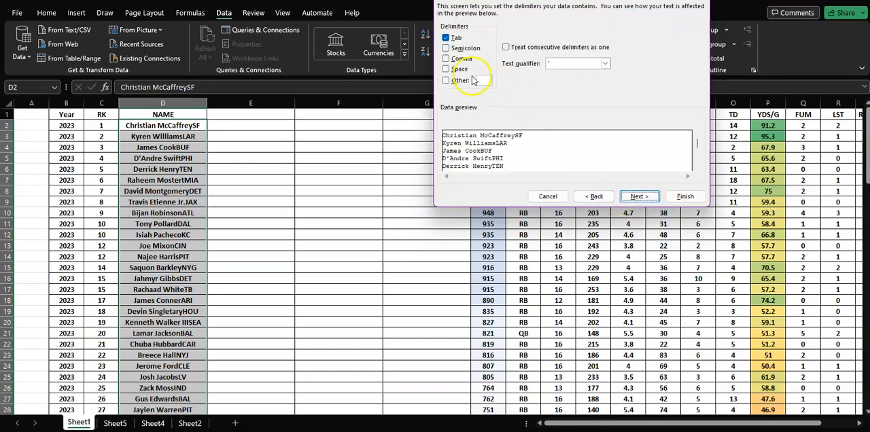
pyautogui.click(446, 69)
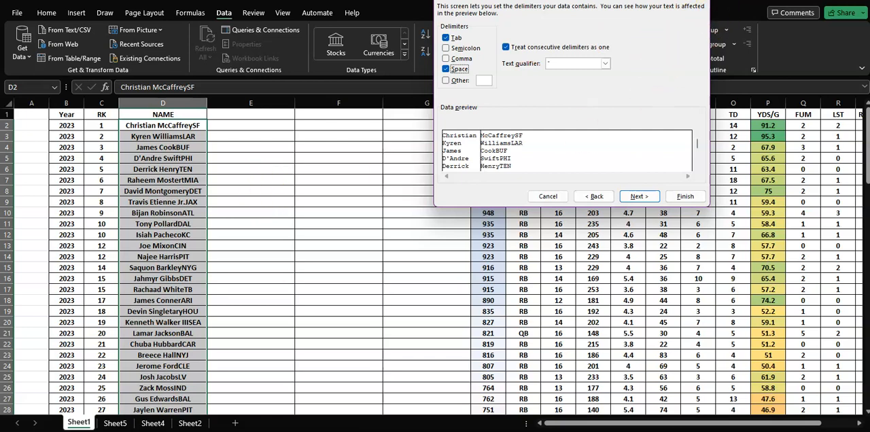
pyautogui.click(700, 1)
pyautogui.click(265, 246)
# - Insert a space before the team code SF in name cell D2
pyautogui.click(189, 125)
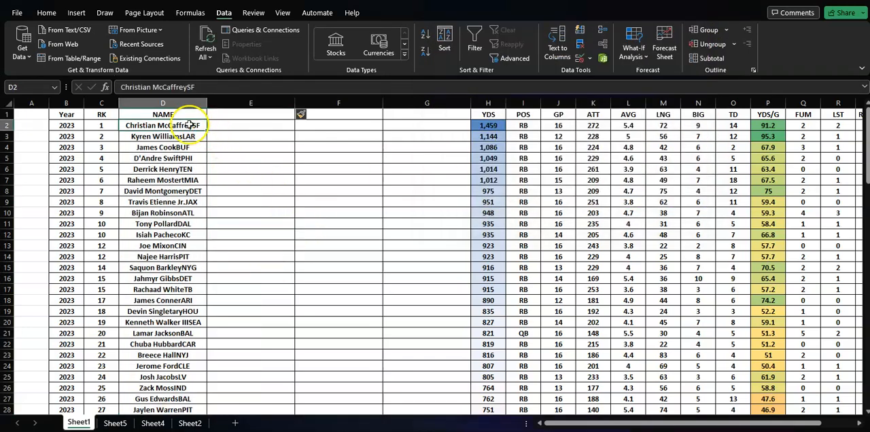
pyautogui.click(189, 124)
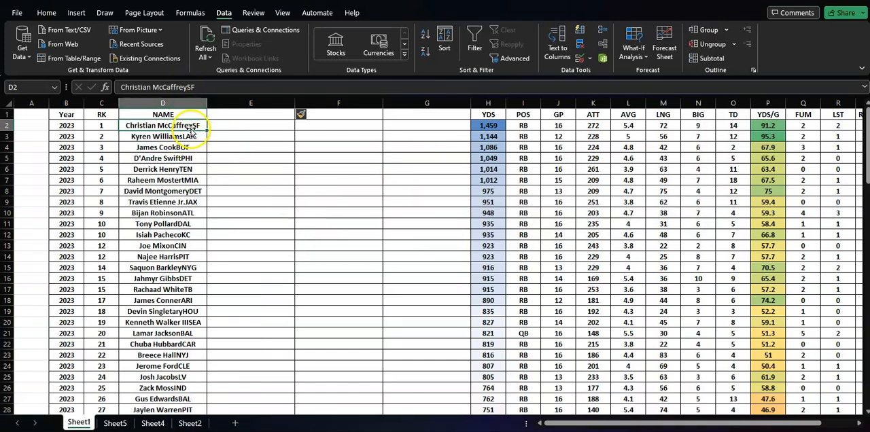
pyautogui.click(189, 87)
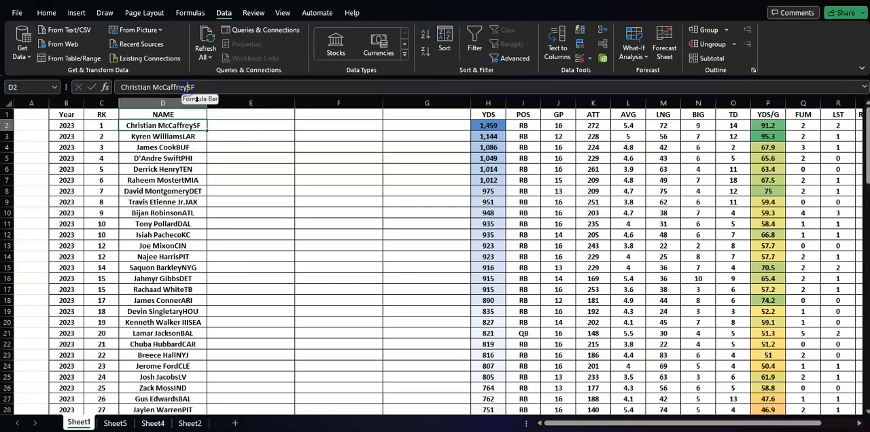
pyautogui.click(282, 136)
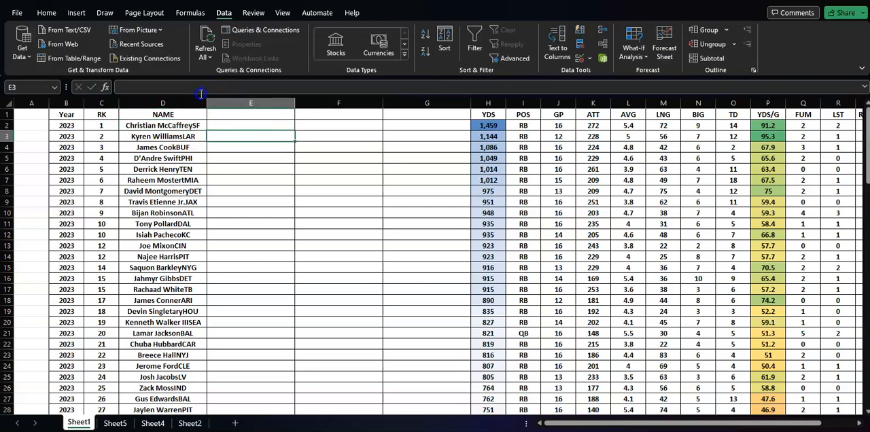
pyautogui.click(186, 126)
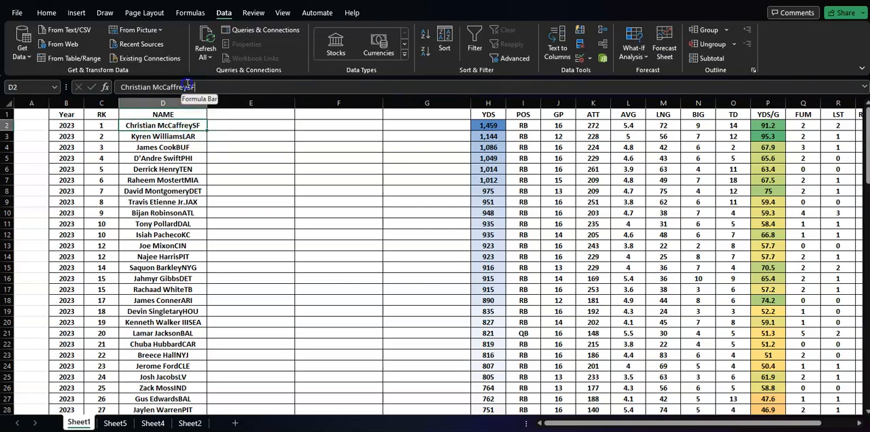
pyautogui.click(193, 87)
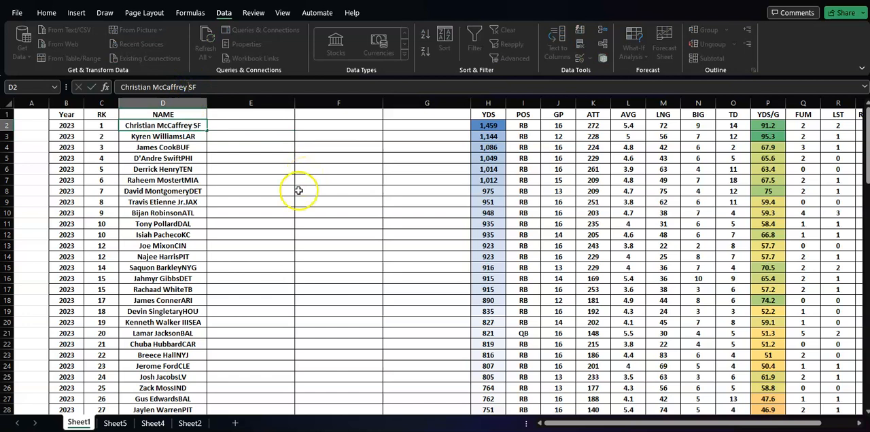
pyautogui.click(299, 191)
# - Insert a space before the team code LAR in name cell D3
pyautogui.click(178, 136)
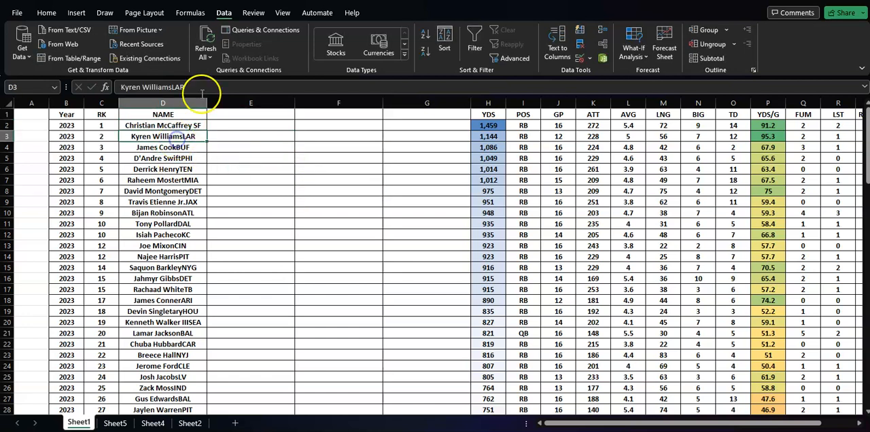
pyautogui.click(172, 87)
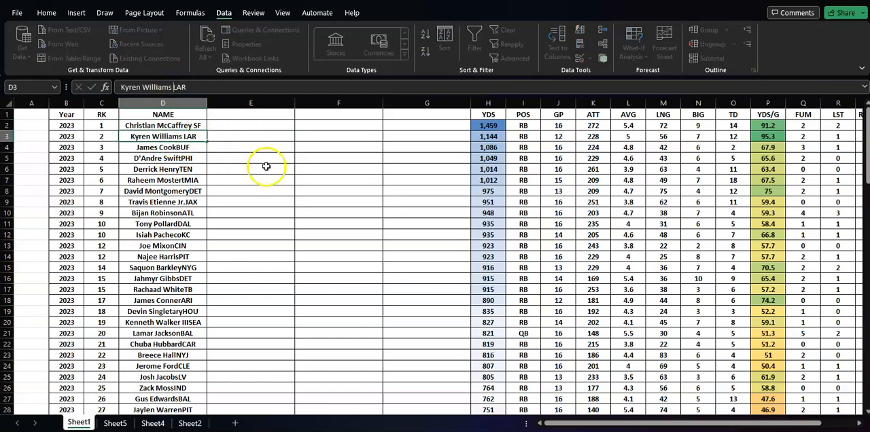
pyautogui.scroll(-8, 285, 299)
pyautogui.scroll(-7, 287, 297)
pyautogui.scroll(15, 287, 297)
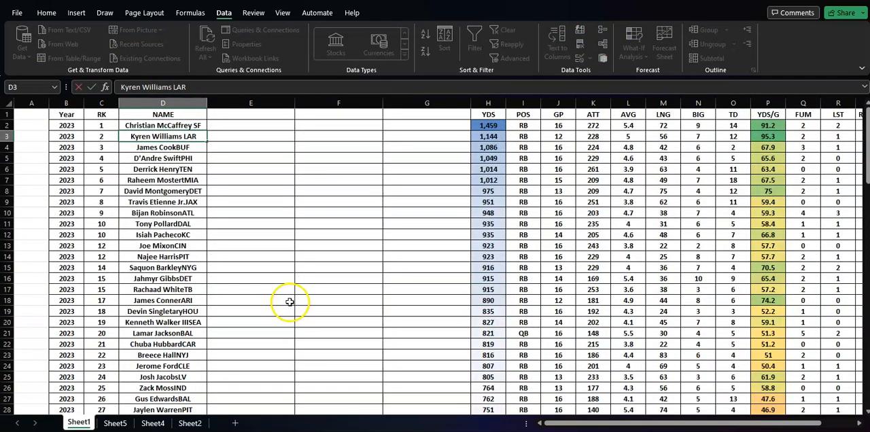
pyautogui.click(185, 126)
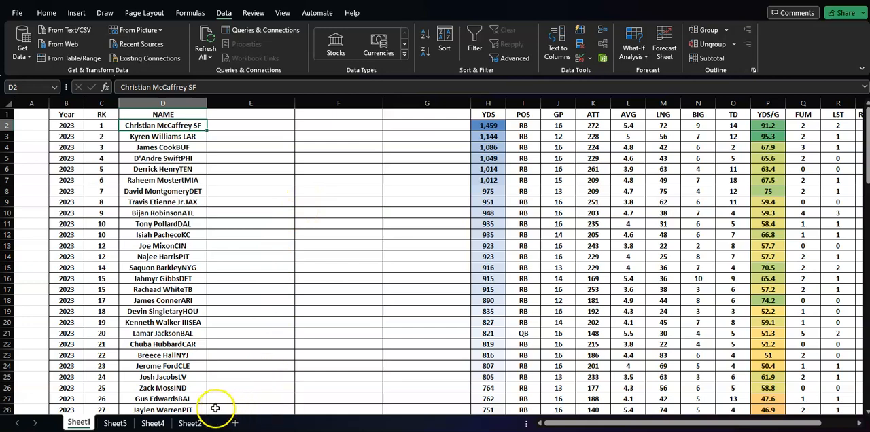
# - Build the empty PivotTable on Sheet4 with POS as rows and YDS/G as values
pyautogui.click(153, 423)
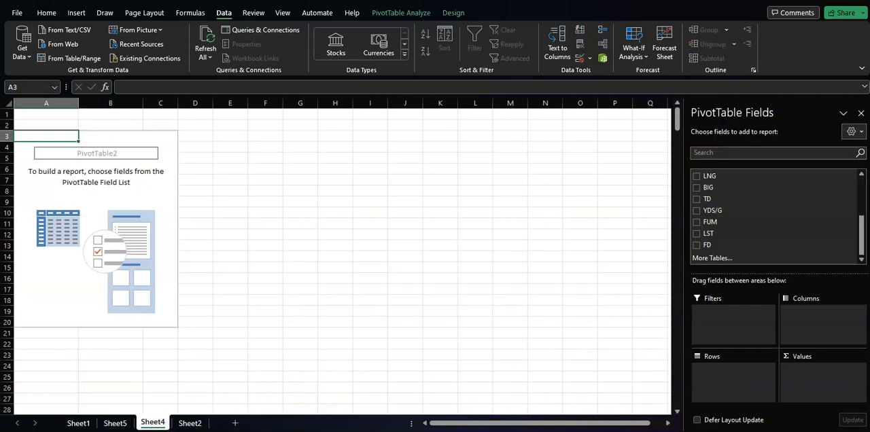
pyautogui.scroll(10, 840, 227)
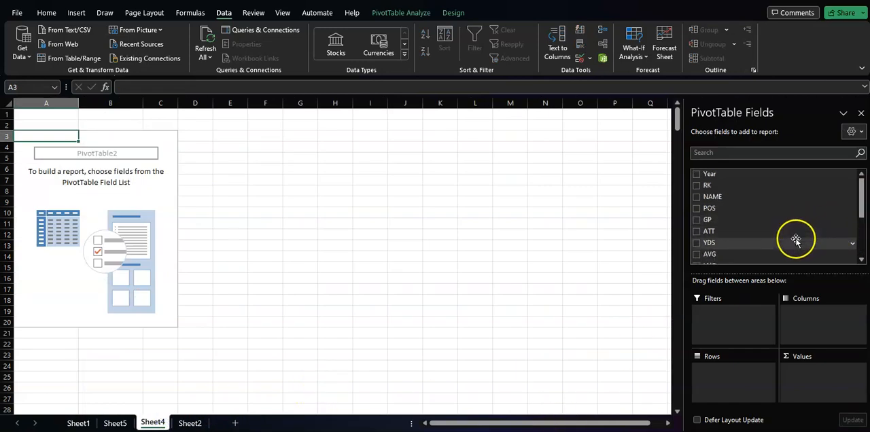
pyautogui.moveTo(706, 213); pyautogui.dragTo(721, 372)
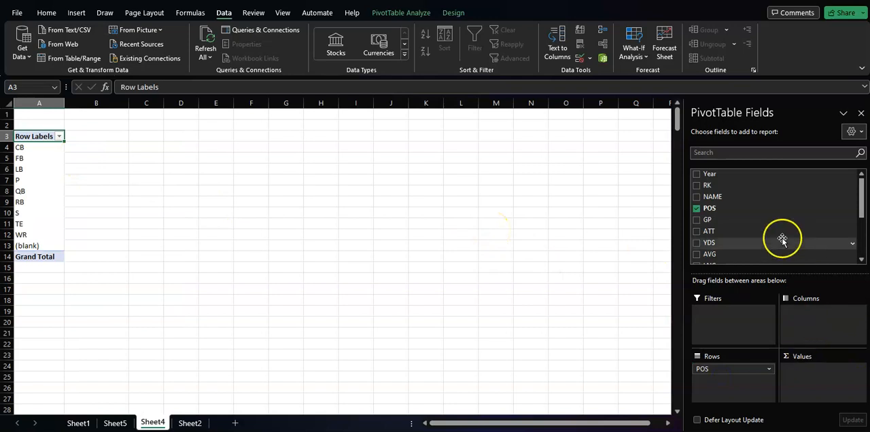
pyautogui.scroll(-3, 783, 238)
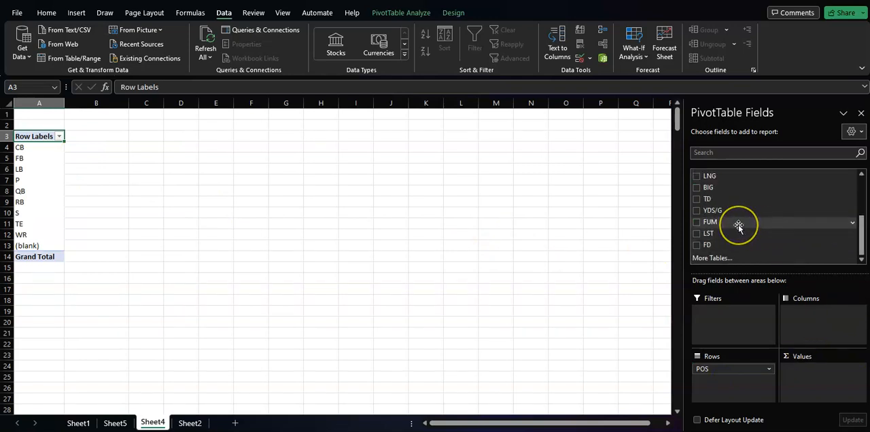
pyautogui.moveTo(716, 213); pyautogui.dragTo(799, 345)
pyautogui.moveTo(816, 374); pyautogui.dragTo(816, 374)
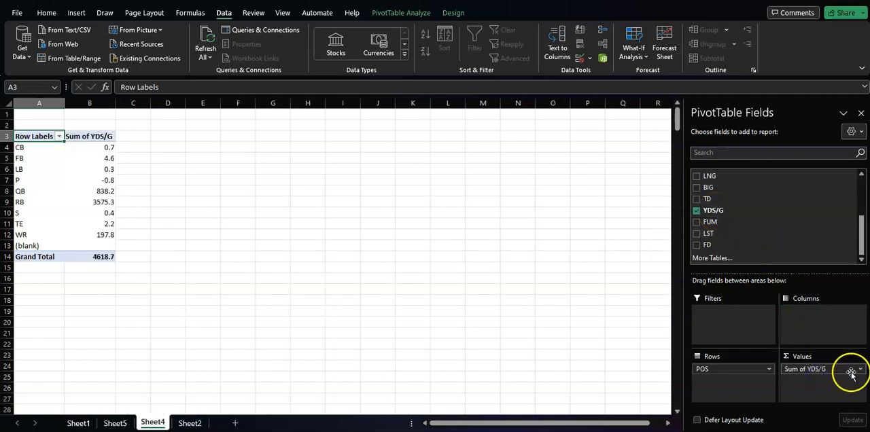
# - Summarize the YDS/G value field in the Sheet4 PivotTable by Average instead of Sum
pyautogui.click(861, 369)
pyautogui.click(813, 357)
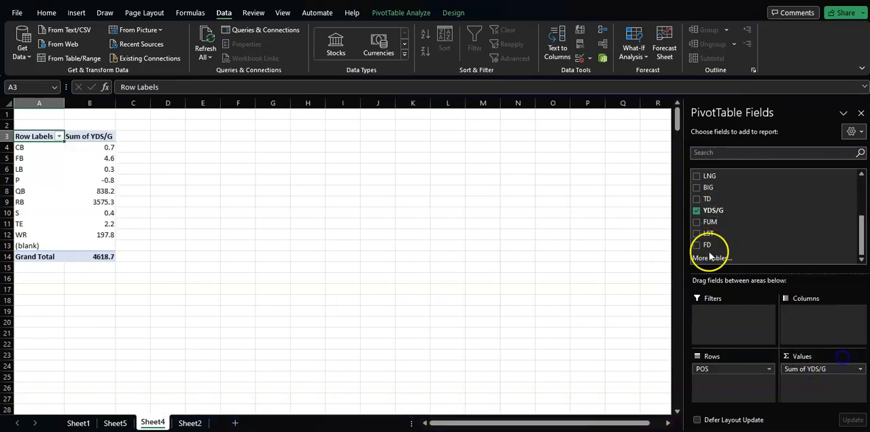
pyautogui.click(505, 120)
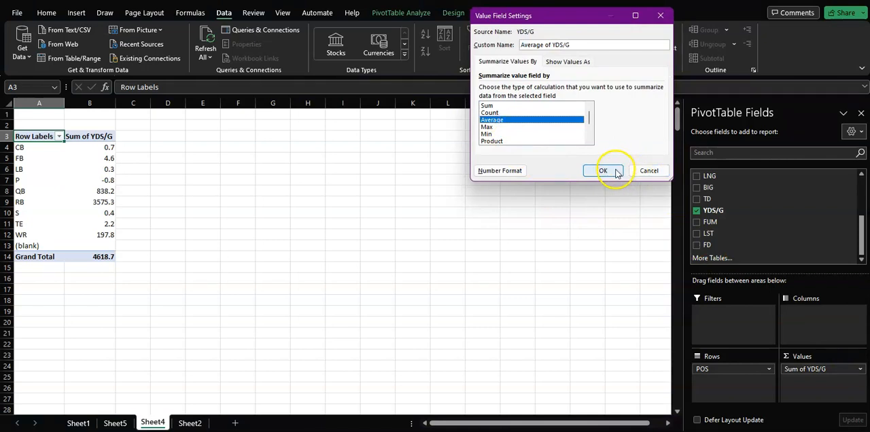
pyautogui.click(615, 171)
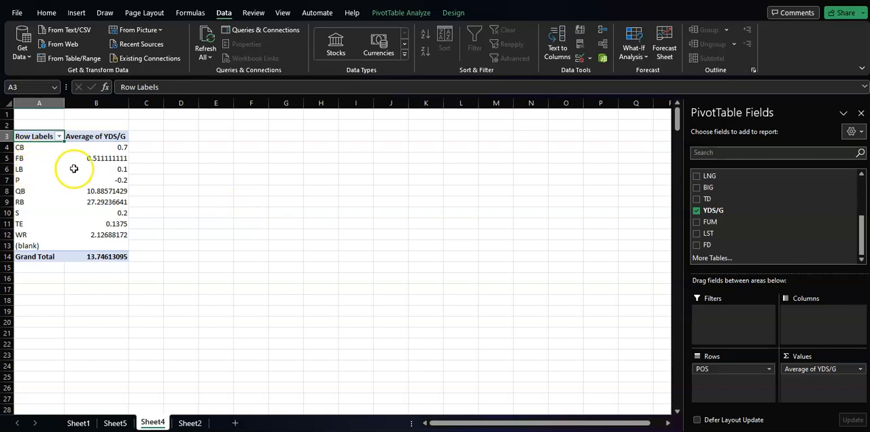
# - Review the average YDS/G by position in the PivotTable and the player data on Sheet1 and Sheet2
pyautogui.moveTo(85, 168)
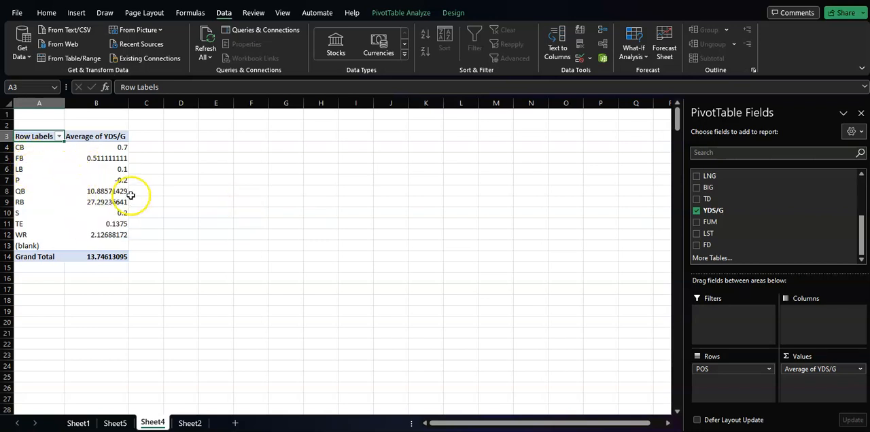
pyautogui.moveTo(125, 196)
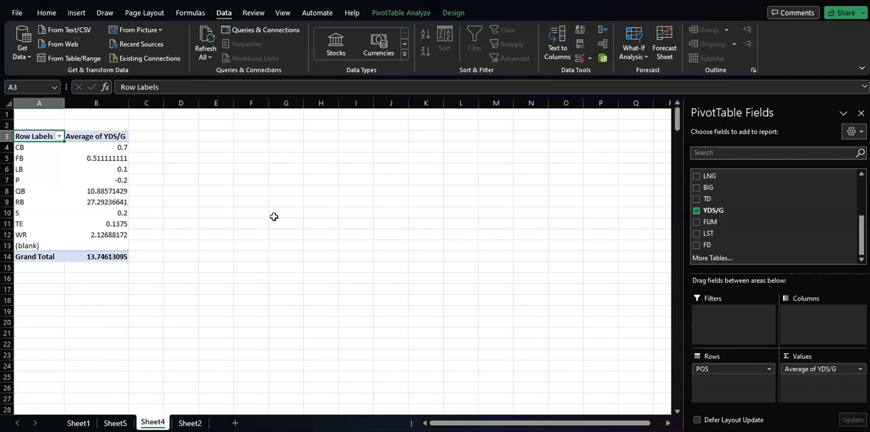
pyautogui.click(115, 423)
pyautogui.click(76, 423)
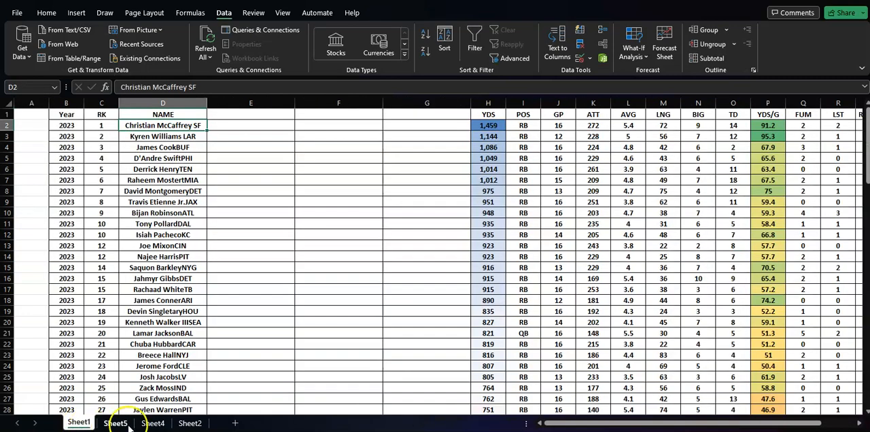
pyautogui.click(145, 424)
pyautogui.click(190, 424)
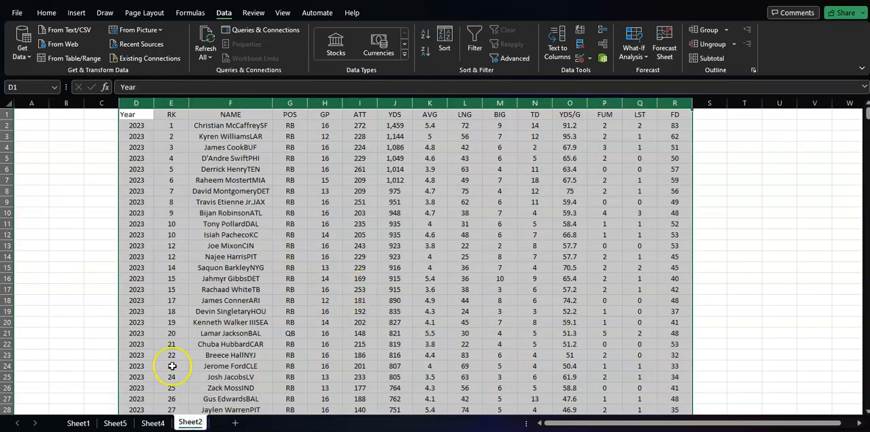
pyautogui.click(76, 423)
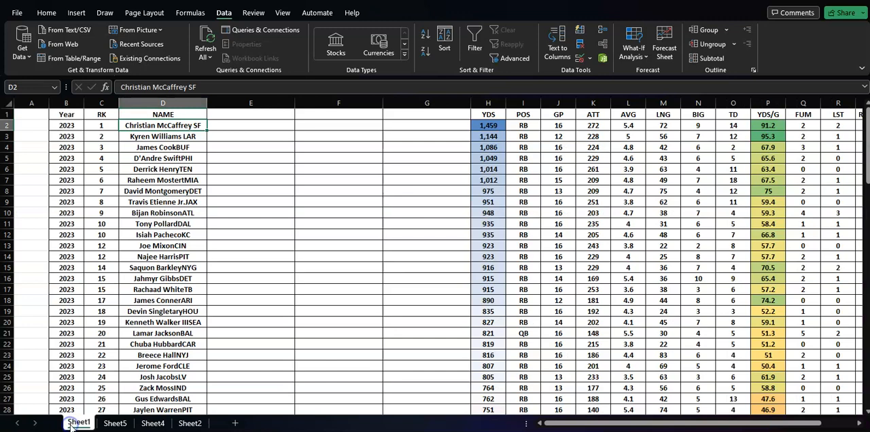
pyautogui.click(192, 423)
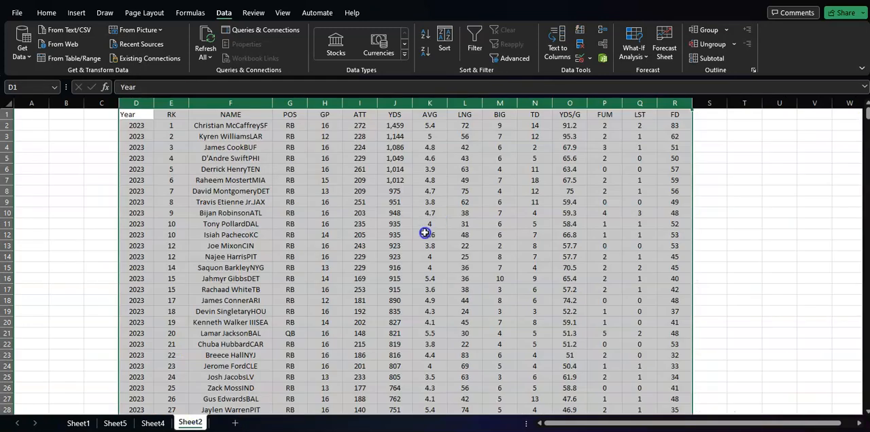
pyautogui.scroll(-7, 425, 233)
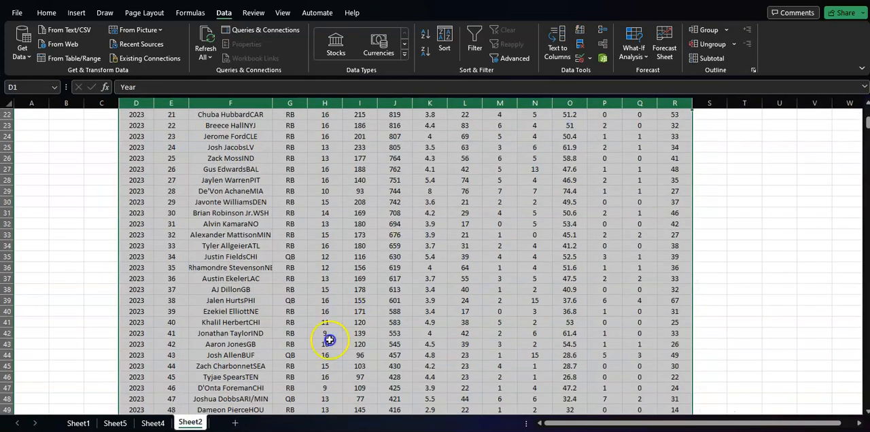
# - Copy the PivotTable range A2:B14 on Sheet4 and paste it as values starting at cell H2
pyautogui.click(153, 423)
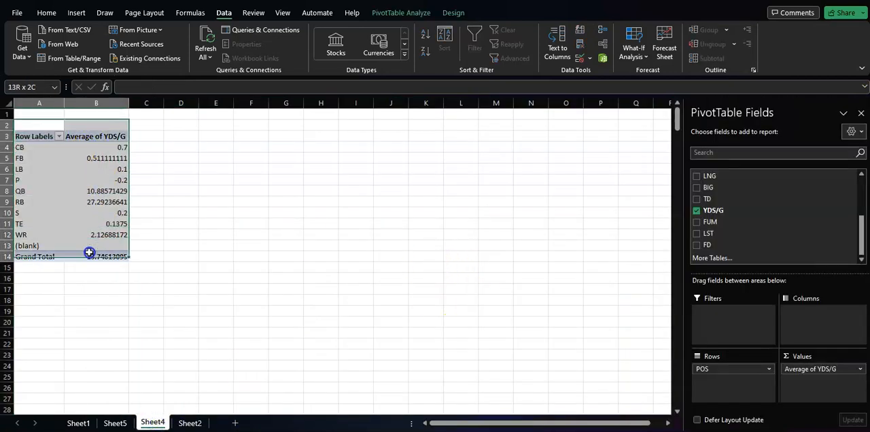
pyautogui.click(401, 249)
pyautogui.hotkey('ctrl', 'c')
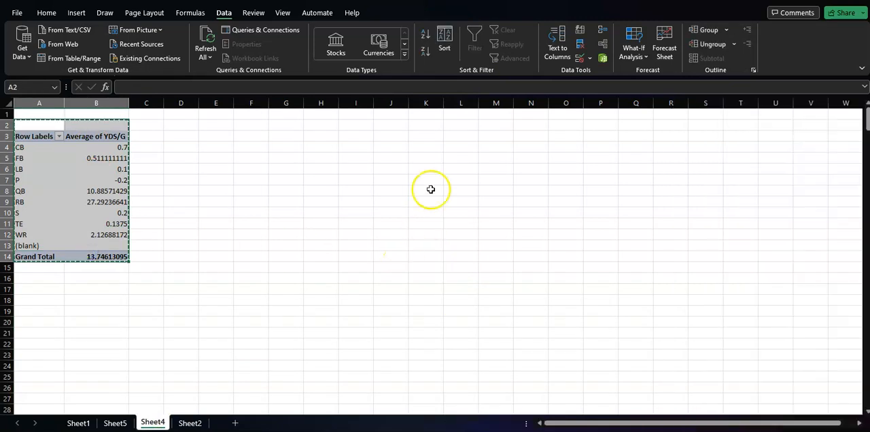
pyautogui.click(319, 123)
pyautogui.rightClick(319, 123)
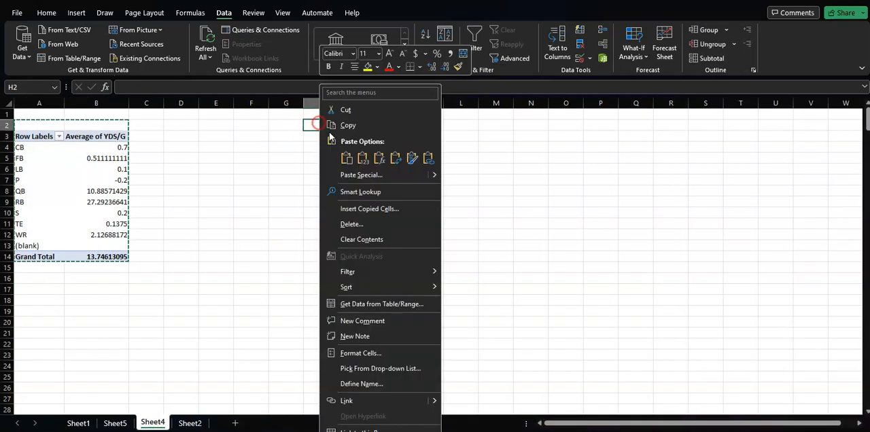
pyautogui.click(359, 157)
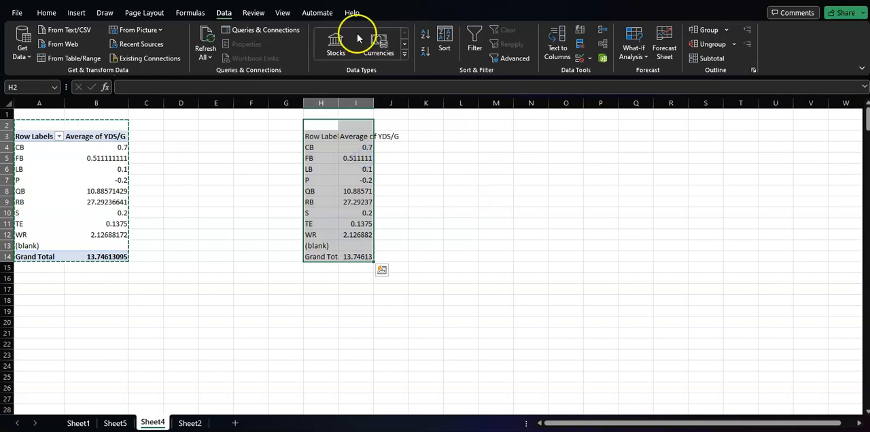
# - Insert a clustered column chart from the pasted values in H2:I14 and place it beside them, starting near column K
pyautogui.click(77, 13)
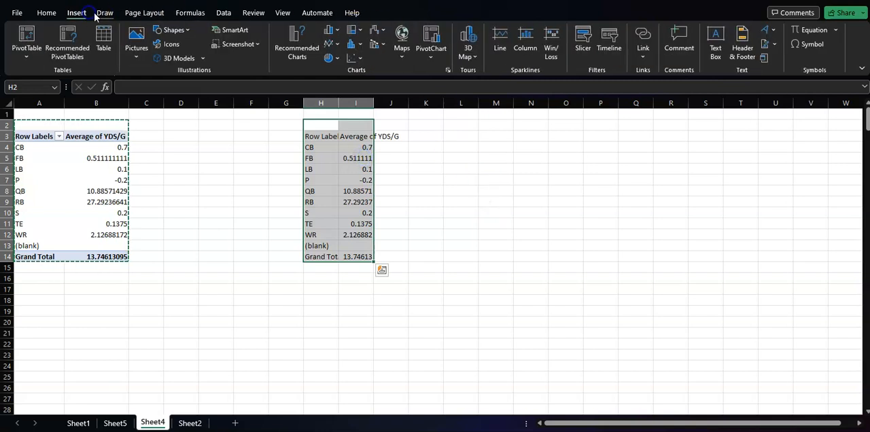
pyautogui.click(329, 30)
pyautogui.click(327, 63)
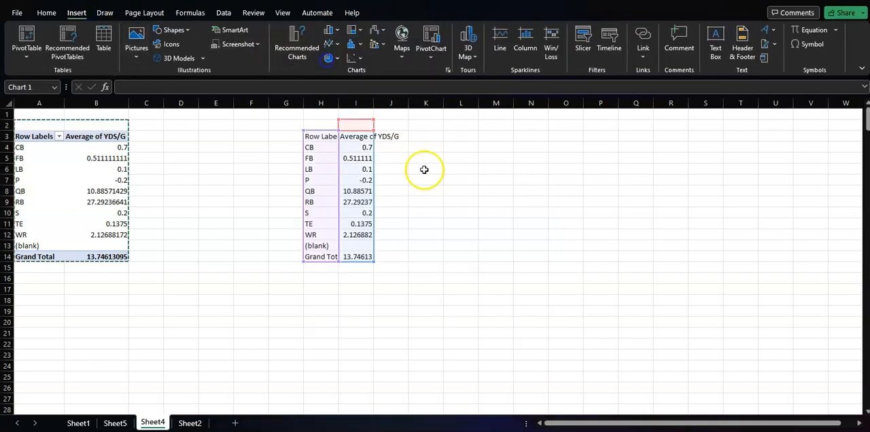
pyautogui.moveTo(468, 182); pyautogui.dragTo(557, 122)
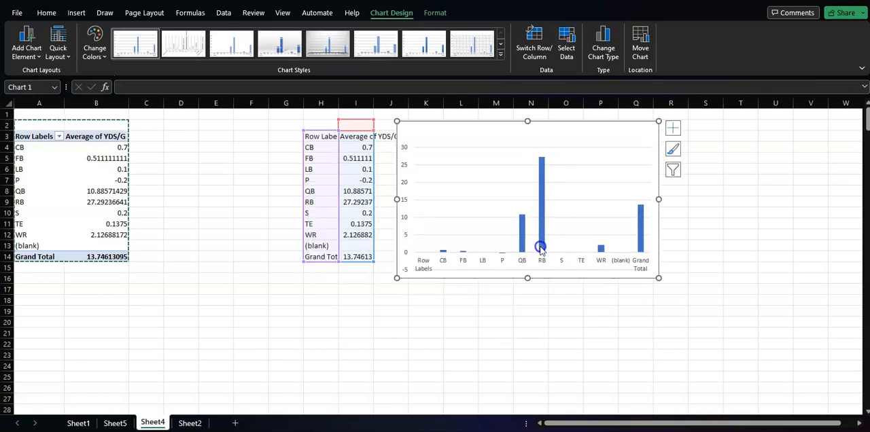
# - Apply the dark gray gradient style to the column chart and enlarge it to about column T and row 22
pyautogui.click(498, 46)
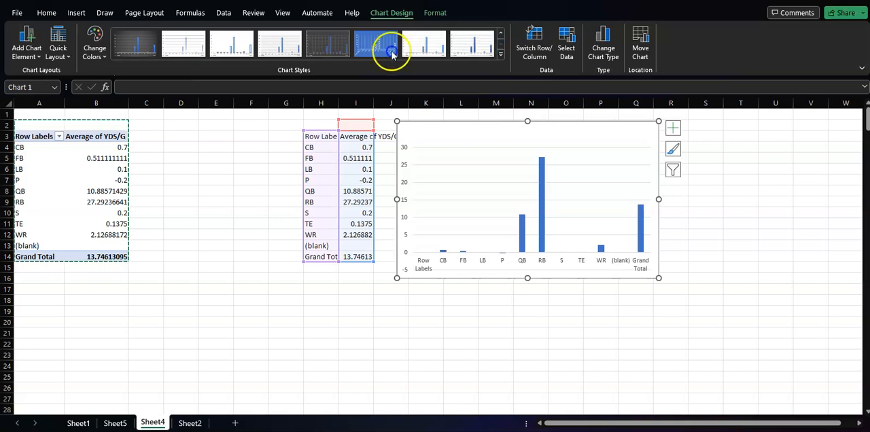
pyautogui.click(139, 45)
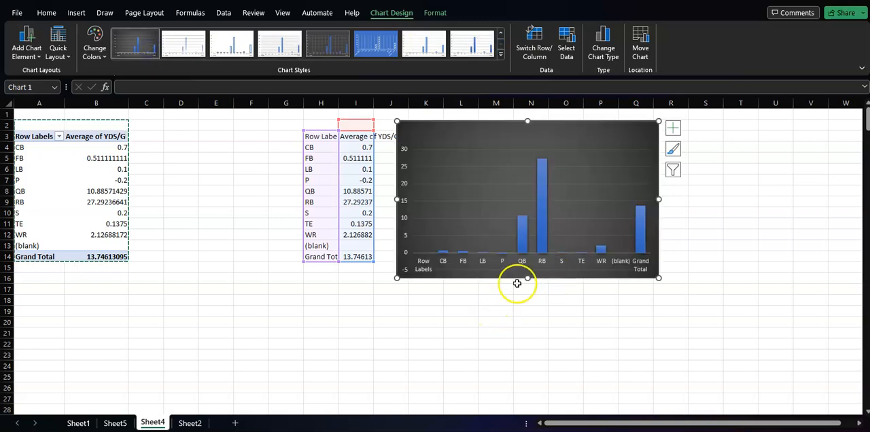
pyautogui.moveTo(524, 278); pyautogui.dragTo(502, 351)
pyautogui.click(714, 265)
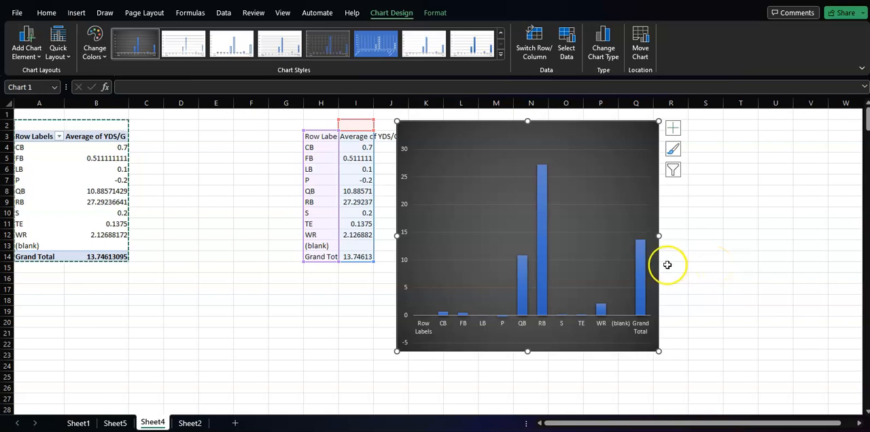
pyautogui.moveTo(660, 236); pyautogui.dragTo(754, 239)
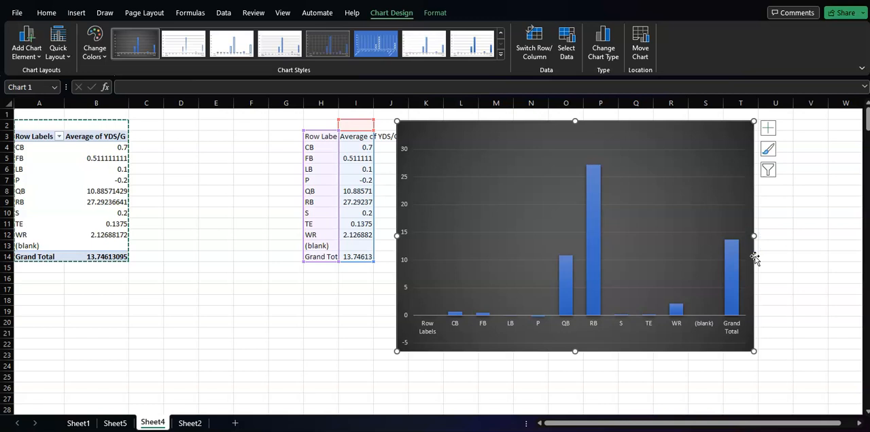
# - Add a primary horizontal axis title reading "PLAYER TYPE" to the column chart
pyautogui.click(586, 136)
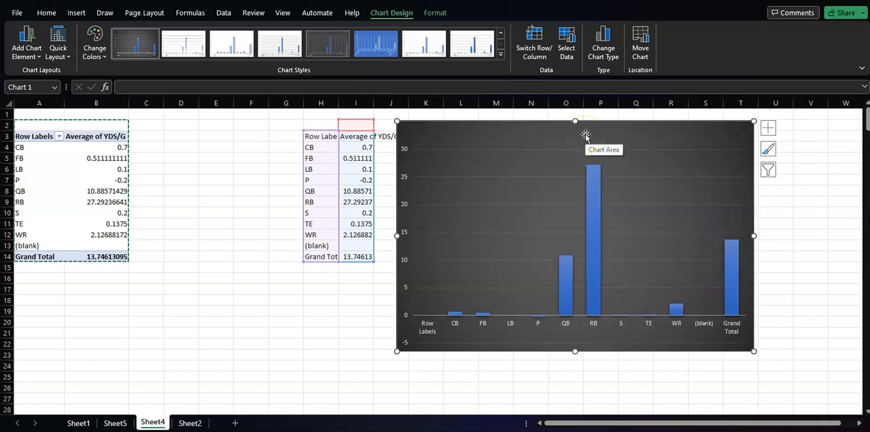
pyautogui.click(65, 48)
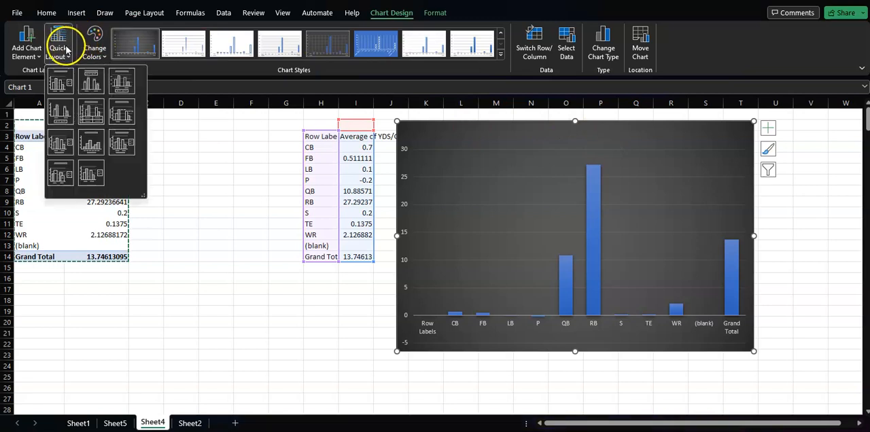
pyautogui.click(31, 48)
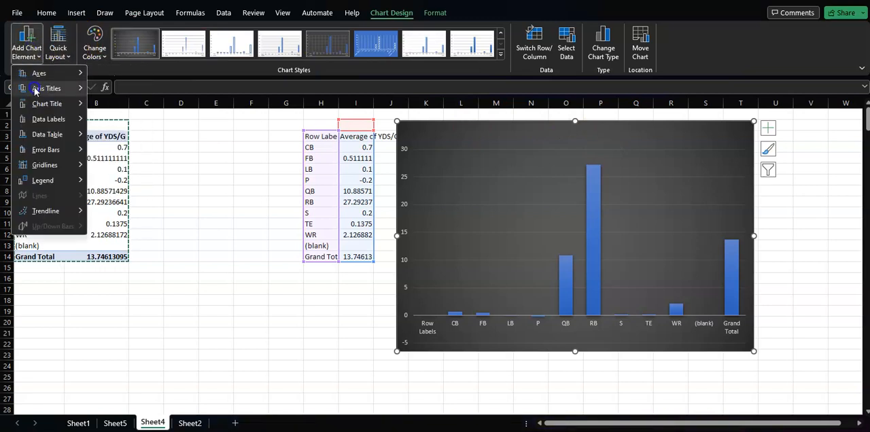
pyautogui.moveTo(35, 90)
pyautogui.click(136, 91)
pyautogui.click(484, 160)
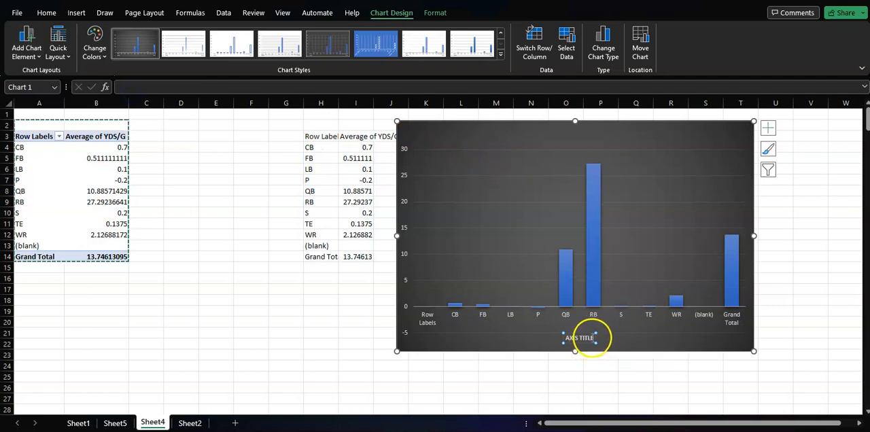
pyautogui.click(592, 338)
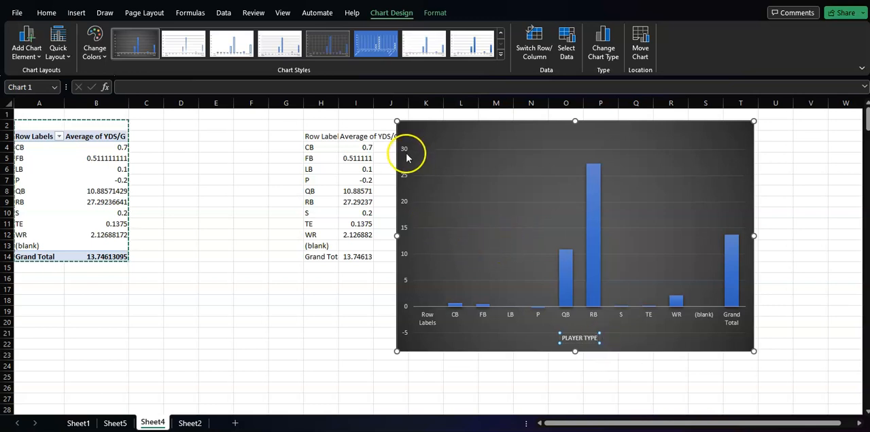
# - Add a primary vertical axis title reading "YD/g" to the column chart
pyautogui.click(24, 46)
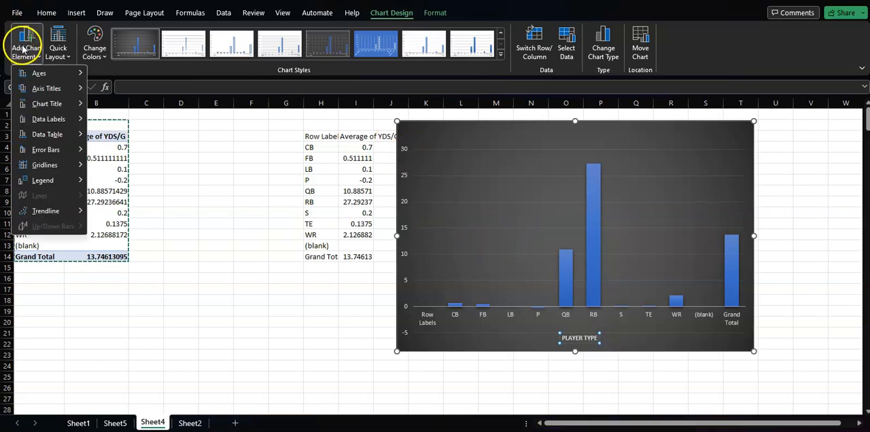
pyautogui.moveTo(49, 90)
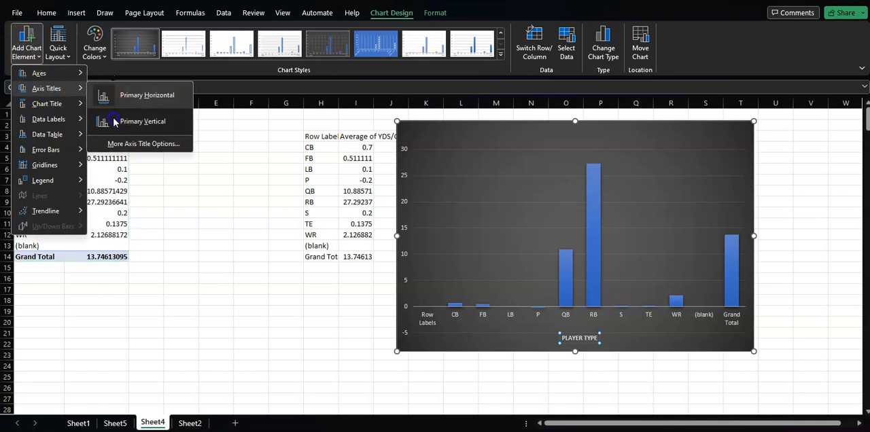
pyautogui.click(136, 121)
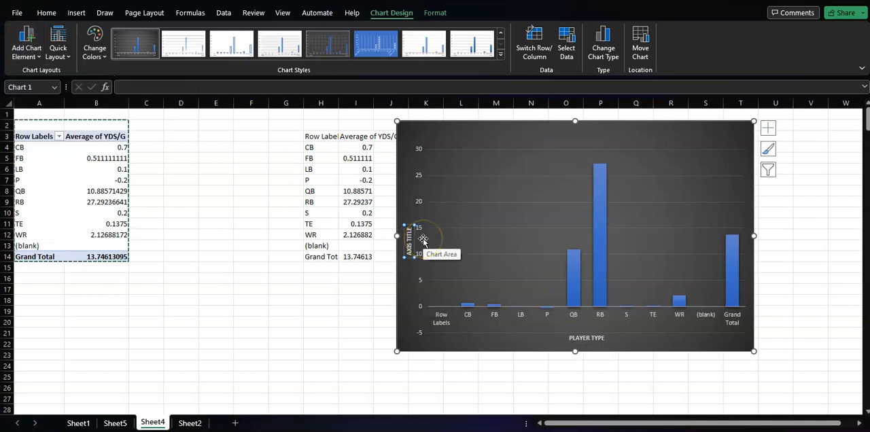
pyautogui.write('YD/g')
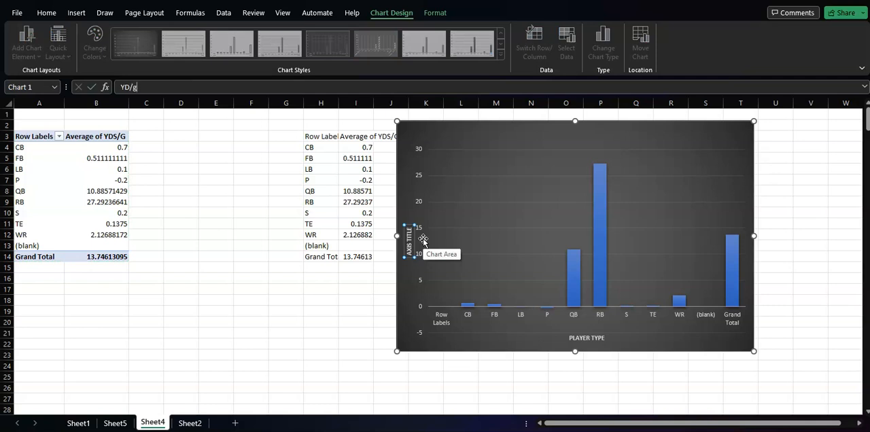
pyautogui.click(422, 240)
pyautogui.click(422, 239)
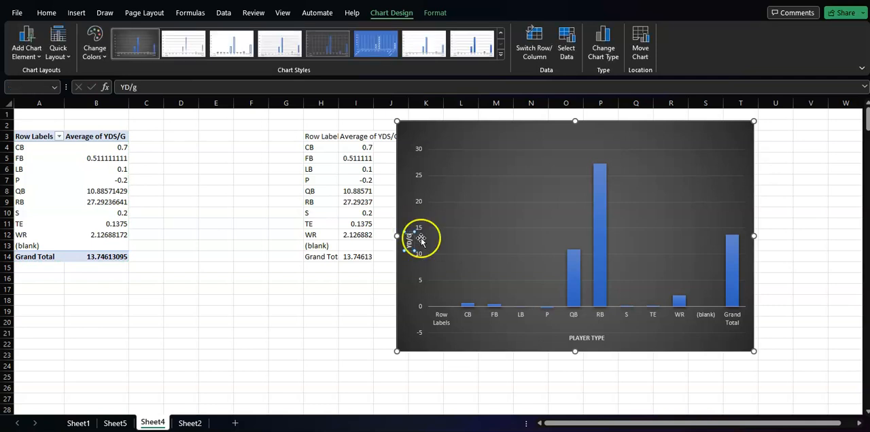
pyautogui.click(401, 299)
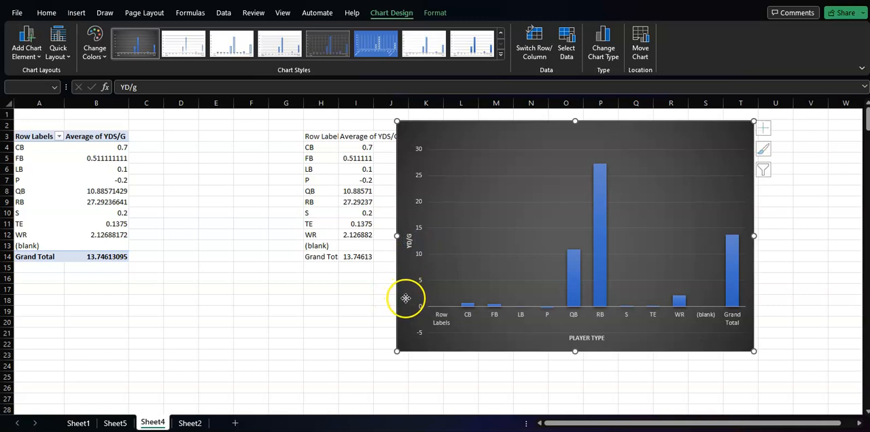
# - Format the chart's plot area with a solid black fill
pyautogui.click(495, 163)
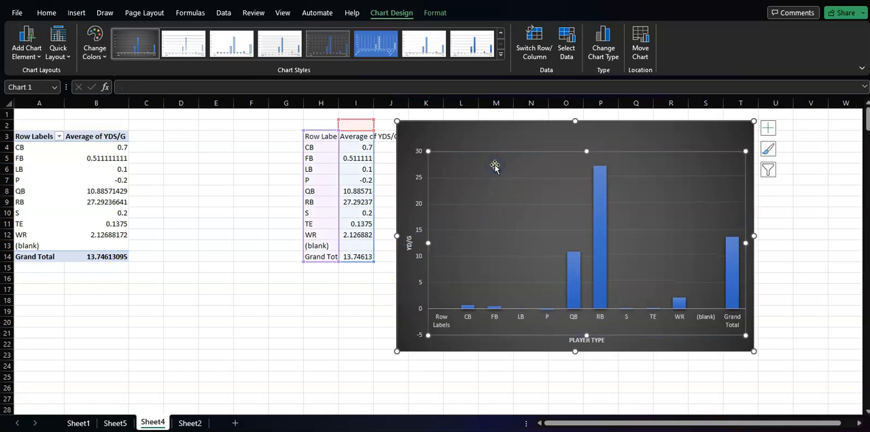
pyautogui.doubleClick(495, 168)
pyautogui.click(720, 174)
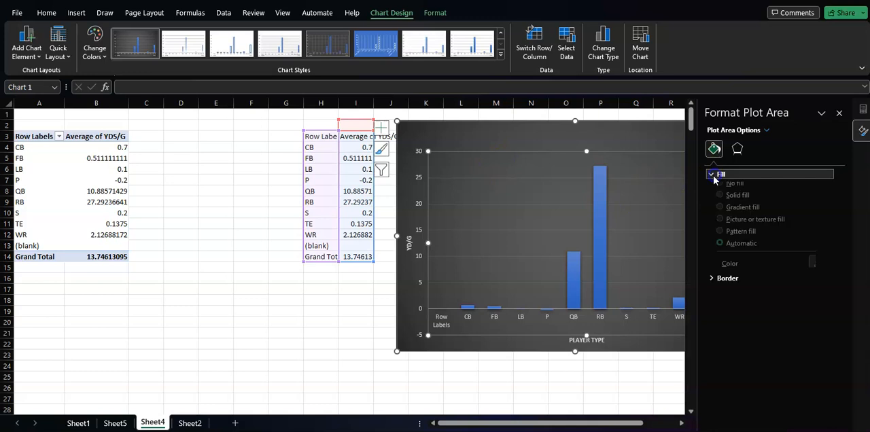
pyautogui.click(720, 203)
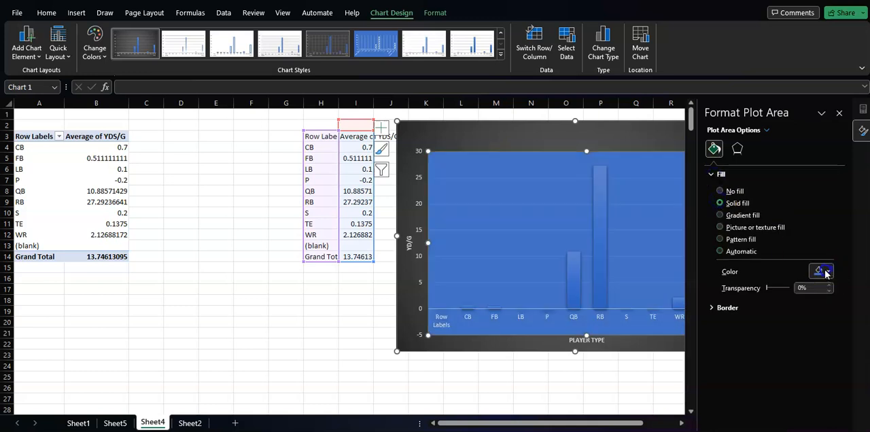
pyautogui.click(792, 302)
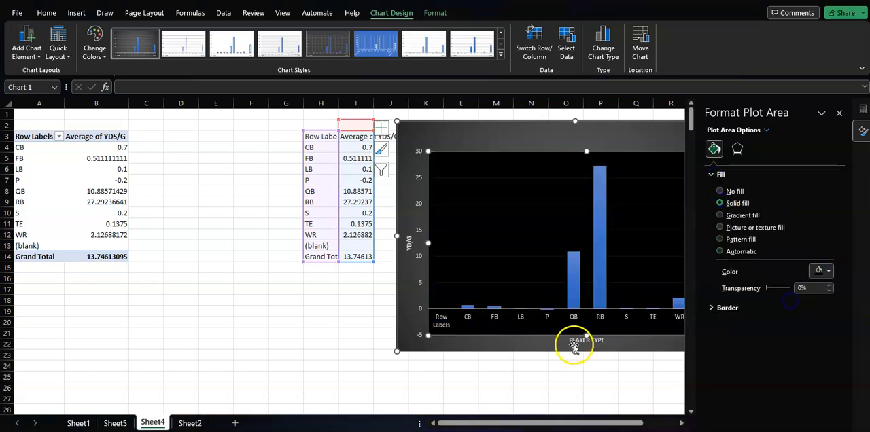
# - Move the column chart closer to the PivotTable and enlarge it to span about columns F to Q and rows 3 to 27
pyautogui.moveTo(495, 121); pyautogui.dragTo(325, 134)
pyautogui.moveTo(586, 364); pyautogui.dragTo(658, 398)
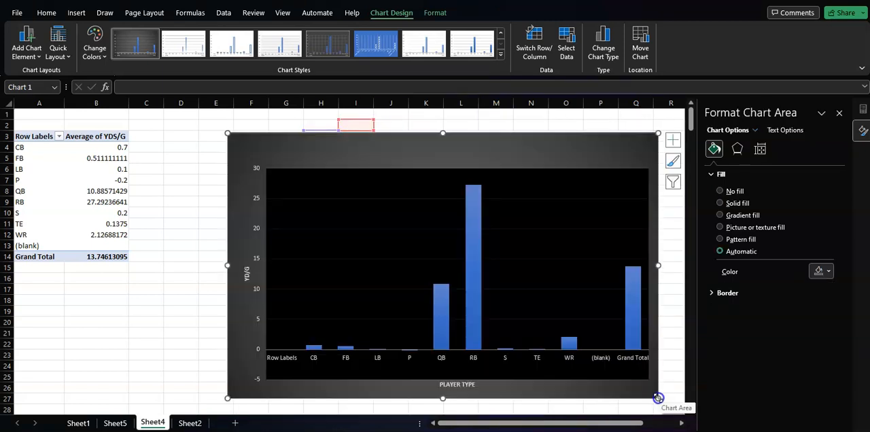
pyautogui.moveTo(437, 302)
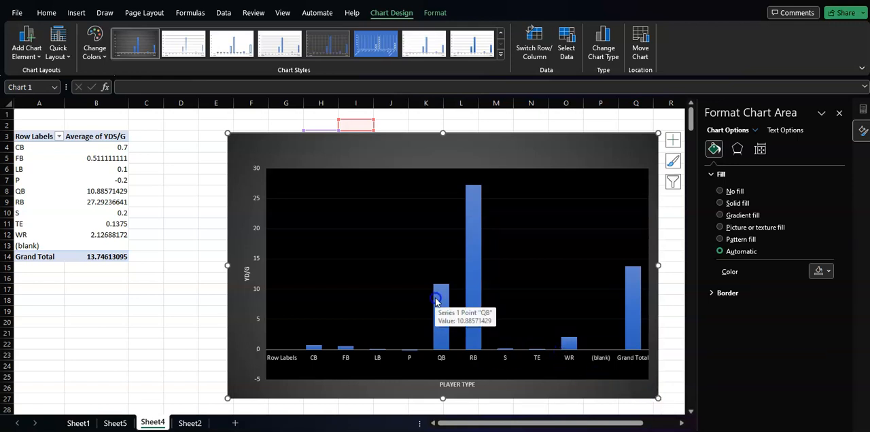
pyautogui.moveTo(469, 216)
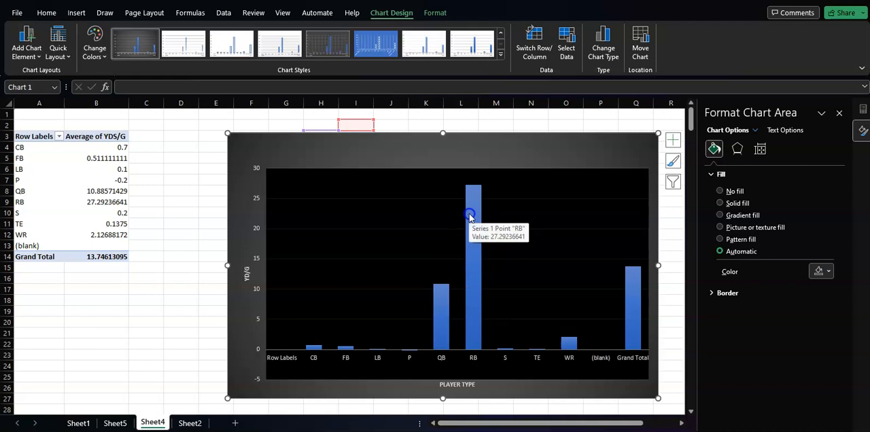
# - Apply borders around every cell and bold text to the rushing data in columns D through R on Sheet2
pyautogui.click(190, 424)
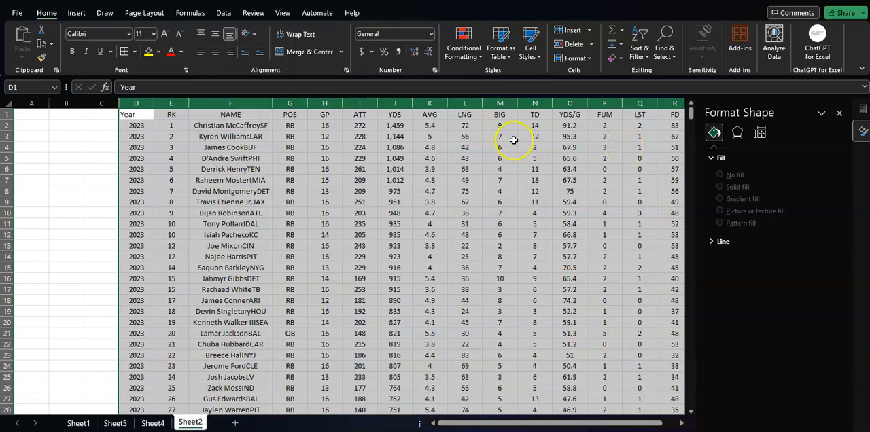
pyautogui.click(565, 125)
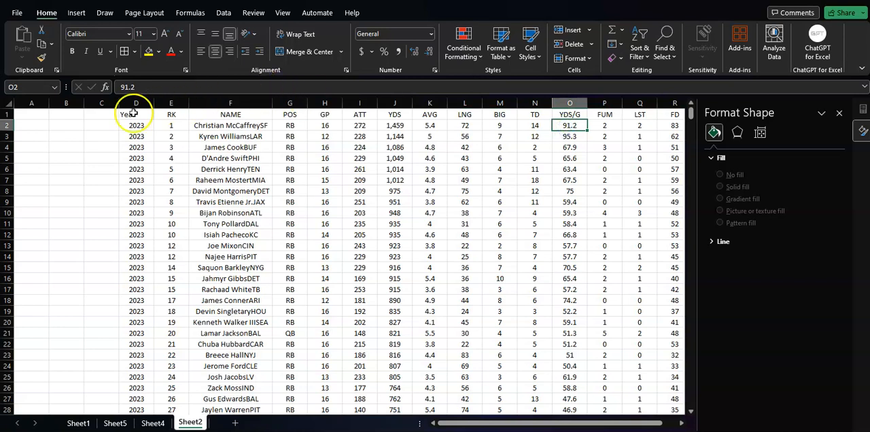
pyautogui.moveTo(135, 102); pyautogui.dragTo(569, 163)
pyautogui.click(134, 51)
pyautogui.click(126, 52)
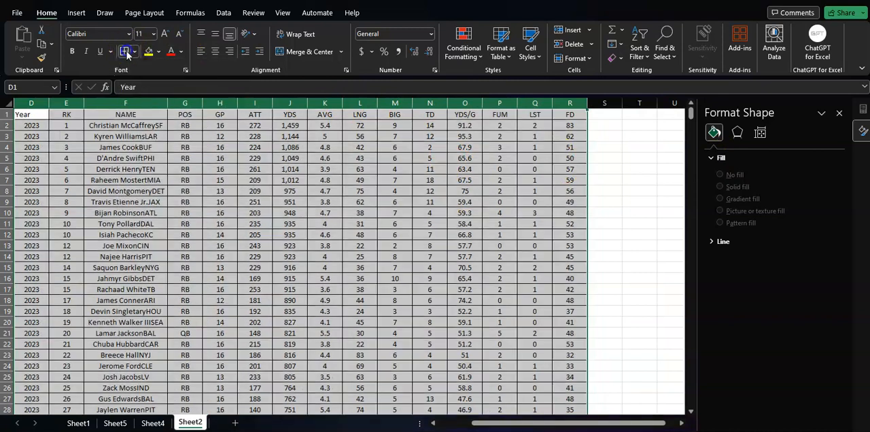
pyautogui.click(72, 53)
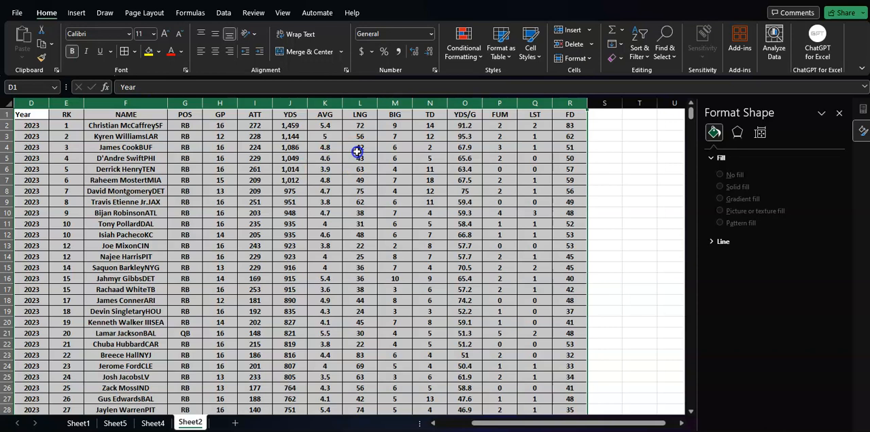
# - Sort the rushing data in columns D through R by POS from A to Z
pyautogui.click(226, 13)
pyautogui.click(441, 44)
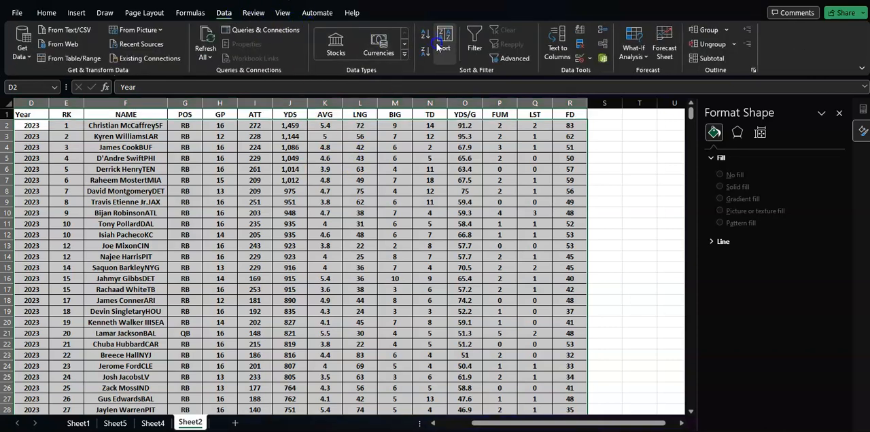
pyautogui.click(460, 83)
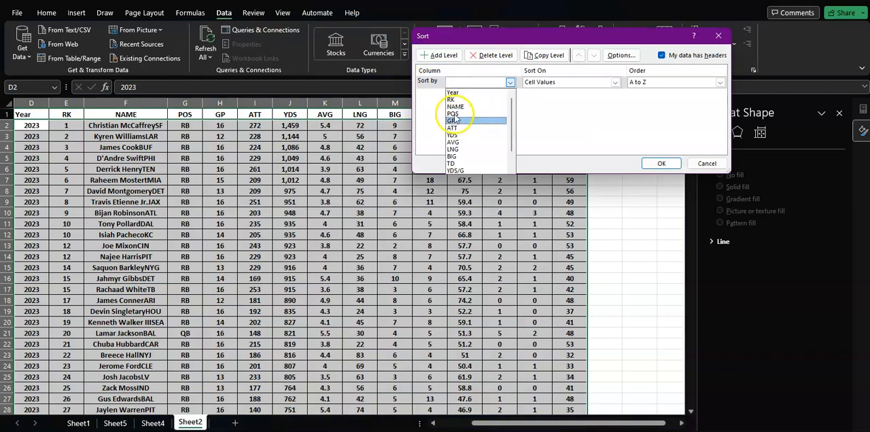
pyautogui.click(455, 111)
pyautogui.click(661, 164)
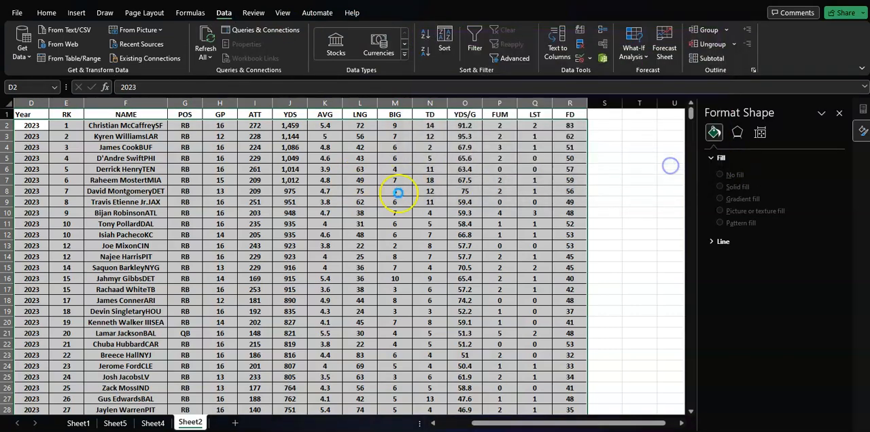
pyautogui.scroll(-4, 389, 192)
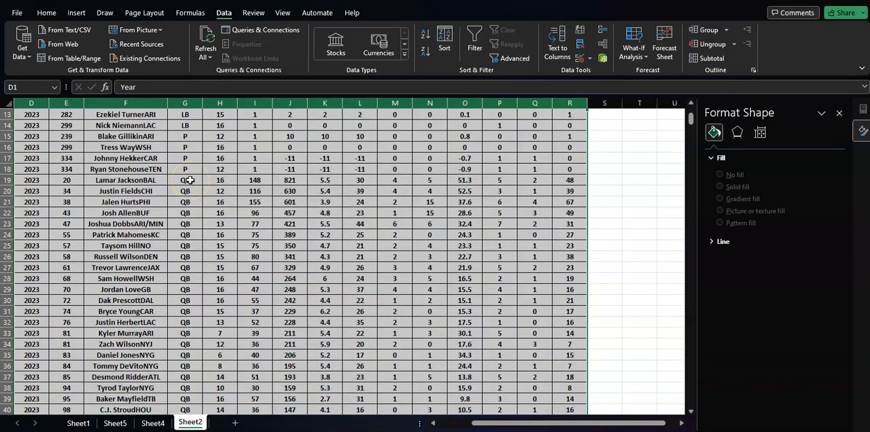
pyautogui.moveTo(343, 180); pyautogui.dragTo(327, 412)
pyautogui.scroll(9, 459, 243)
pyautogui.scroll(13, 451, 247)
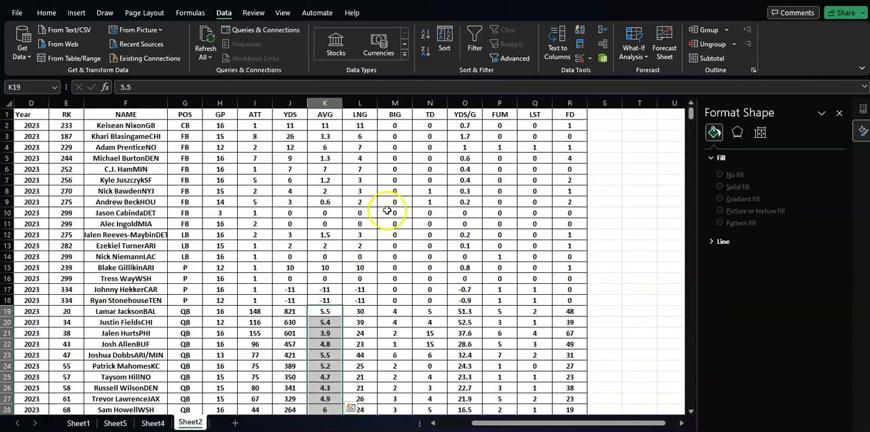
# - Sort columns D through R by POS from A to Z, with YDS/G from Largest to Smallest as the second level
pyautogui.moveTo(44, 105); pyautogui.dragTo(565, 146)
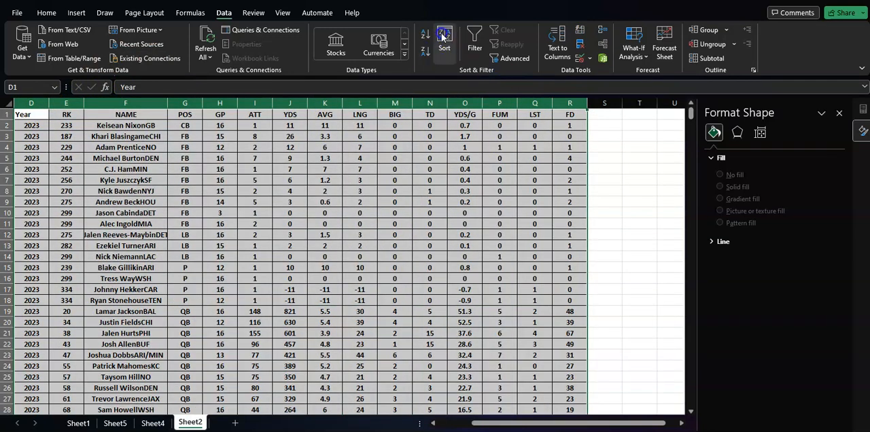
pyautogui.click(445, 41)
pyautogui.click(442, 54)
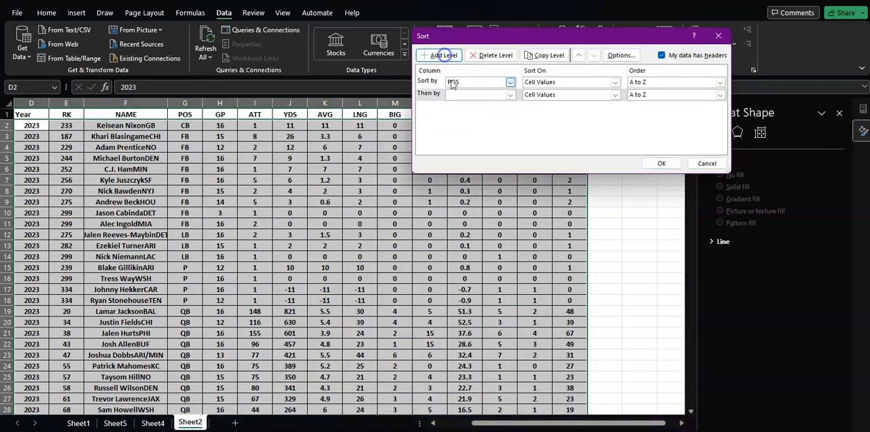
pyautogui.click(462, 94)
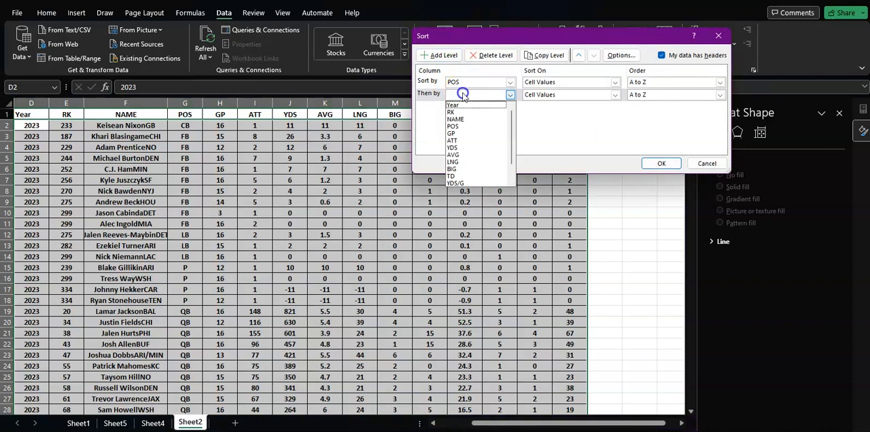
pyautogui.click(456, 190)
pyautogui.click(510, 94)
pyautogui.click(454, 182)
pyautogui.click(680, 94)
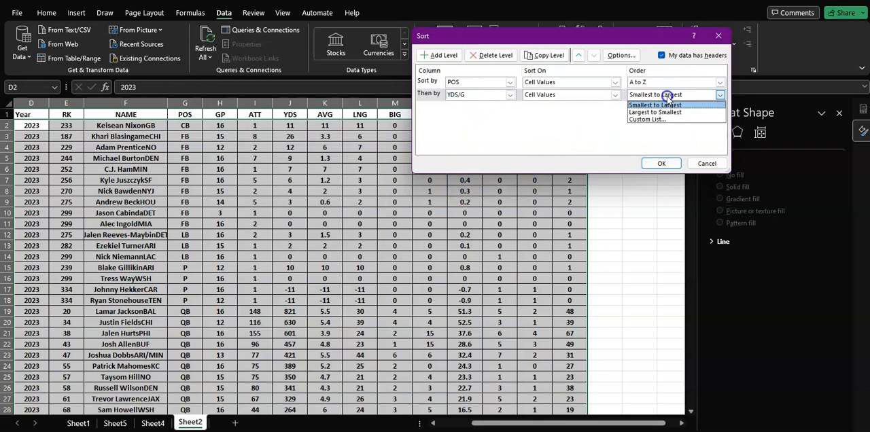
pyautogui.click(654, 112)
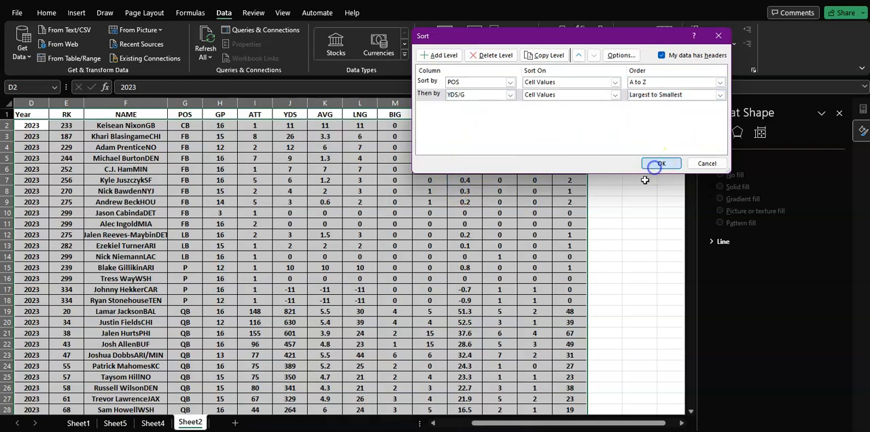
pyautogui.click(654, 164)
pyautogui.scroll(-3, 601, 203)
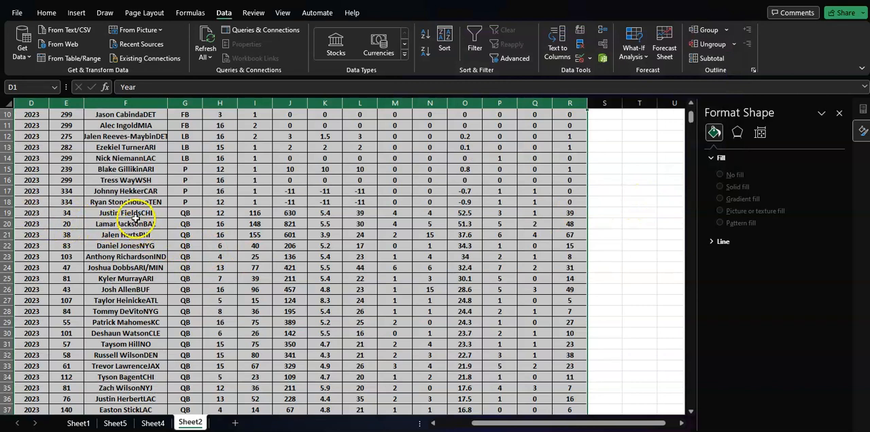
# - Examine the quarterbacks' rushing yards, attempts and average values in the sorted data on Sheet2
pyautogui.moveTo(291, 213); pyautogui.dragTo(288, 355)
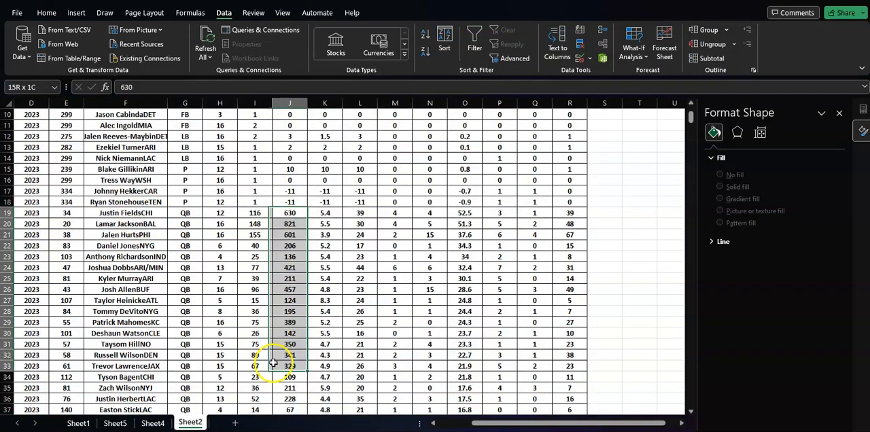
pyautogui.click(265, 224)
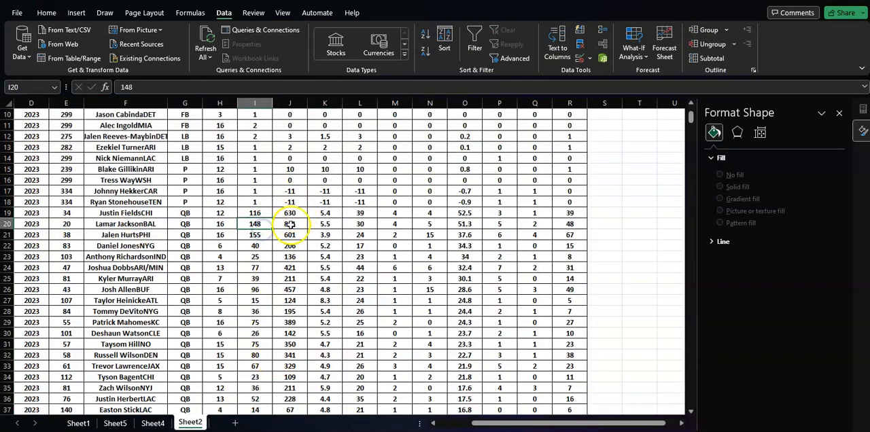
pyautogui.moveTo(324, 213); pyautogui.dragTo(324, 355)
pyautogui.scroll(3, 326, 332)
pyautogui.scroll(-5, 321, 325)
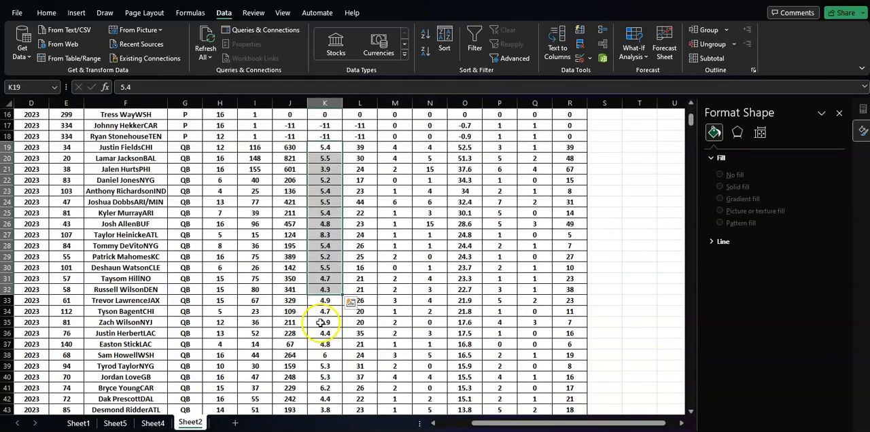
pyautogui.scroll(2, 316, 315)
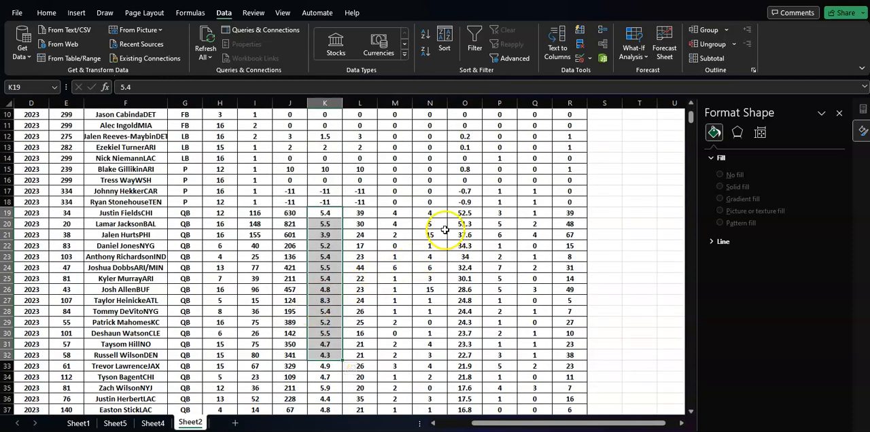
pyautogui.scroll(3, 408, 231)
pyautogui.scroll(-3, 450, 245)
# - Apply a Green-Yellow-Red color scale to the quarterbacks' YDS/G values in O19:O95
pyautogui.moveTo(465, 213); pyautogui.dragTo(463, 330)
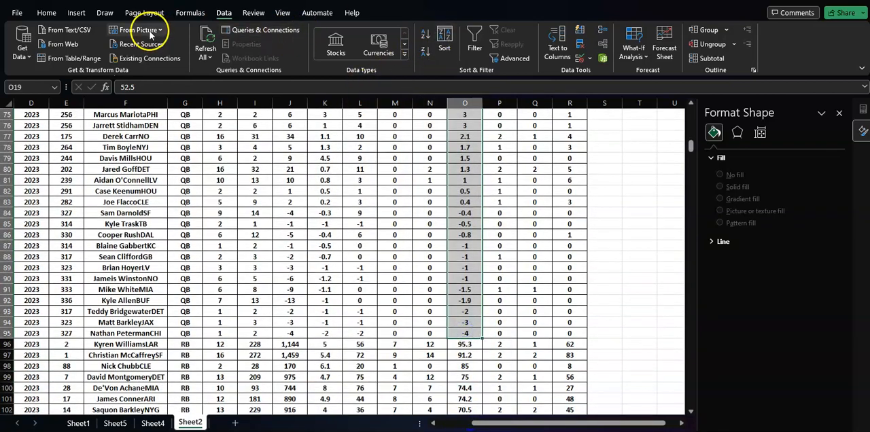
pyautogui.click(46, 13)
pyautogui.click(467, 49)
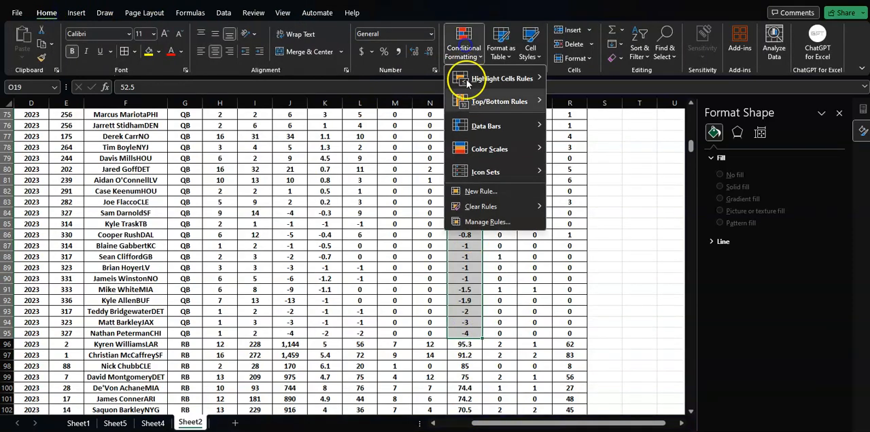
pyautogui.moveTo(488, 152)
pyautogui.click(557, 148)
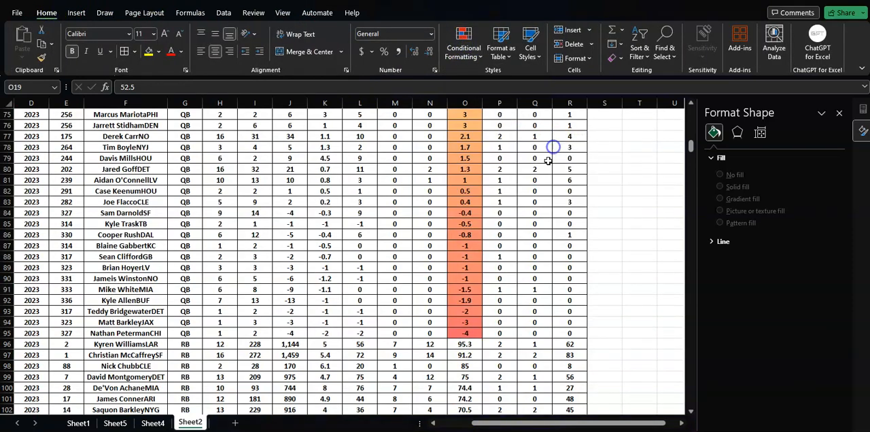
# - Move the quarterback rows, columns D through R from row 19 down, from Sheet2 to a new sheet starting at cell D2
pyautogui.scroll(20, 534, 186)
pyautogui.scroll(3, 530, 184)
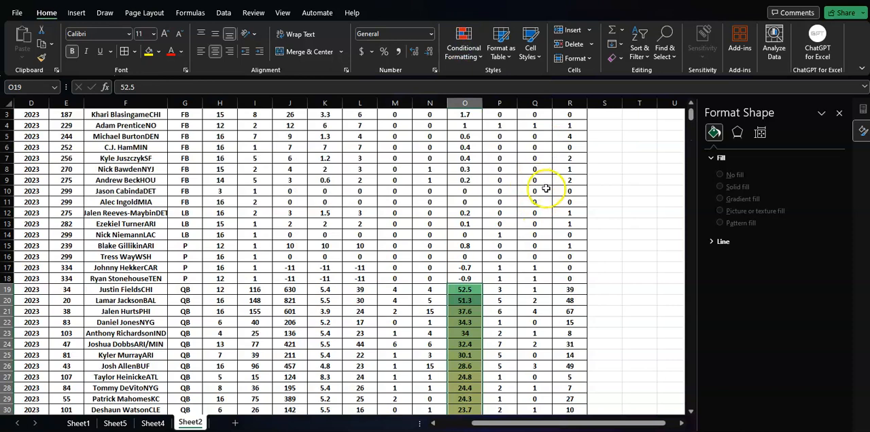
pyautogui.scroll(-2, 538, 189)
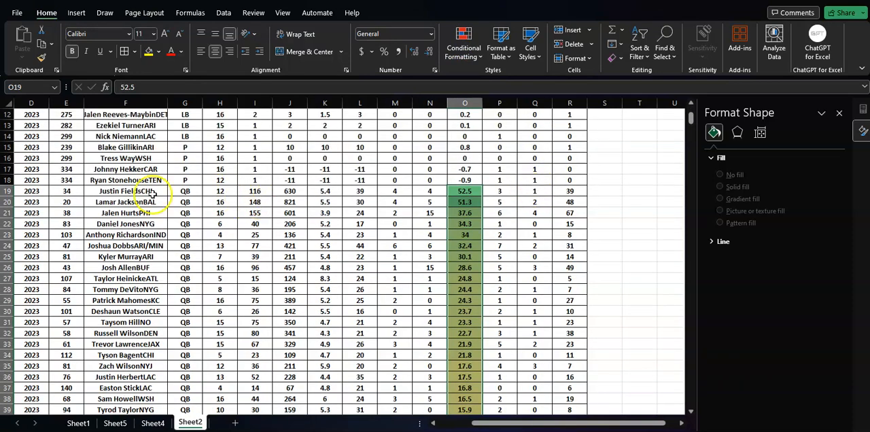
pyautogui.moveTo(37, 193); pyautogui.dragTo(571, 320)
pyautogui.hotkey('ctrl', 'c')
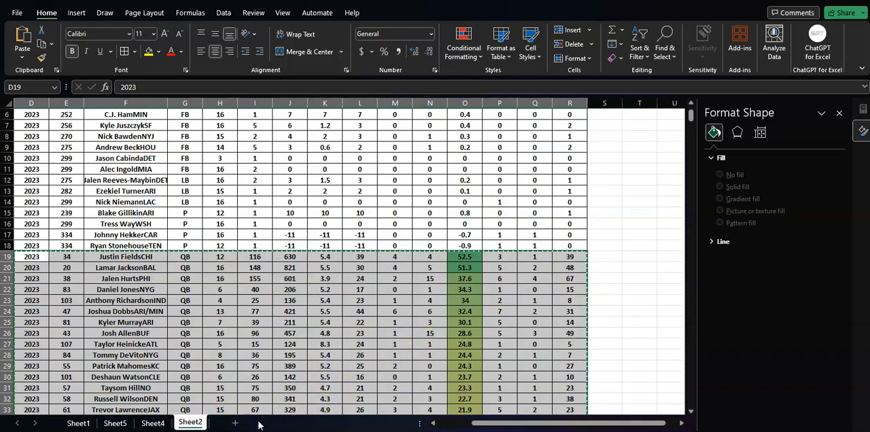
pyautogui.click(235, 423)
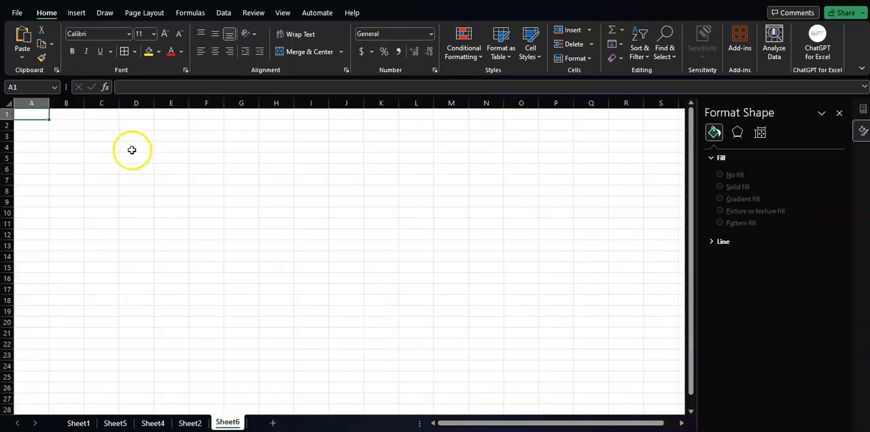
pyautogui.rightClick(135, 128)
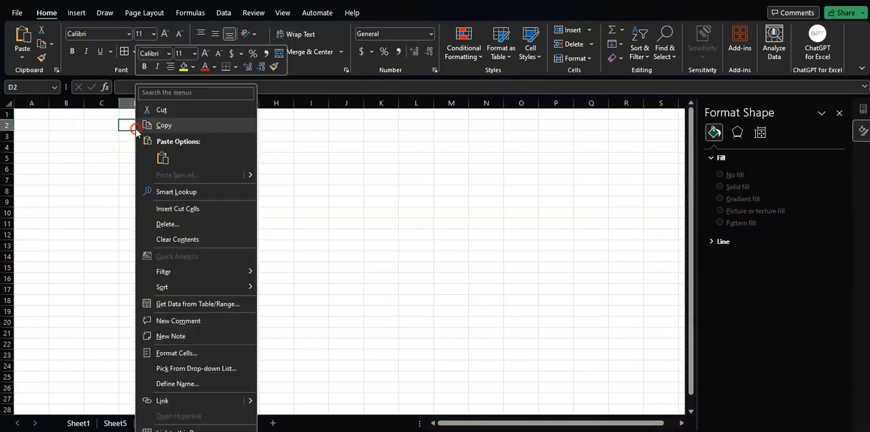
pyautogui.click(158, 155)
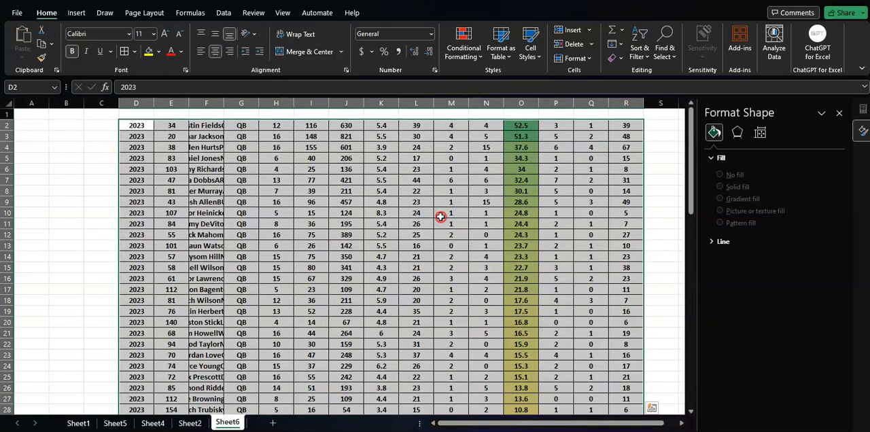
# - Copy the header row D1:R1 from Sheet2 into row 1 of Sheet6, starting at cell D1
pyautogui.click(189, 423)
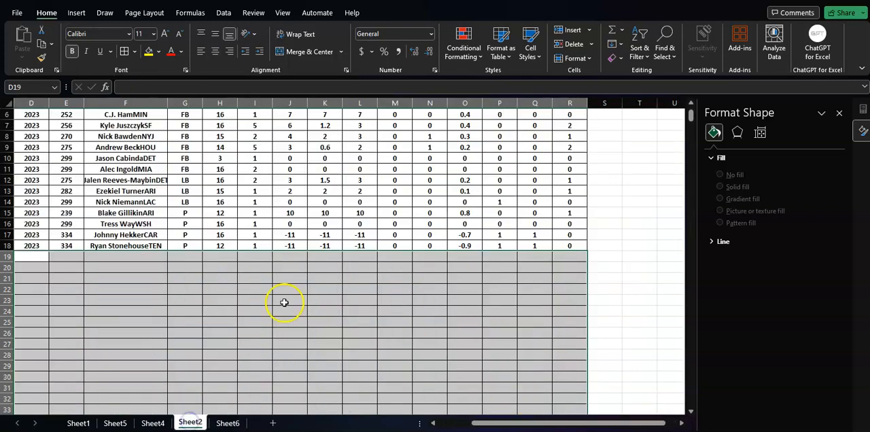
pyautogui.scroll(2, 284, 301)
pyautogui.moveTo(29, 116); pyautogui.dragTo(562, 110)
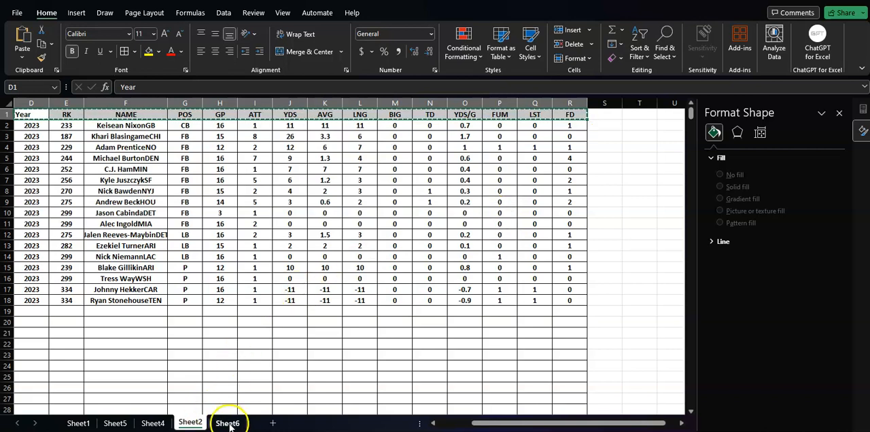
pyautogui.click(228, 423)
pyautogui.click(136, 115)
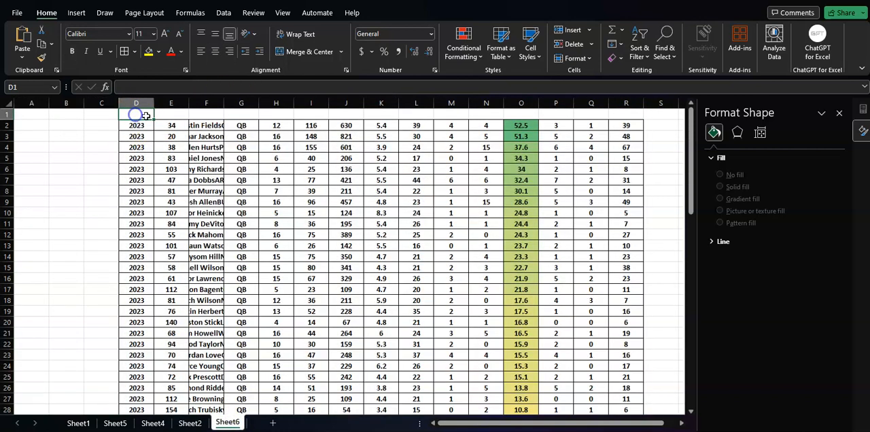
pyautogui.hotkey('ctrl', 'v')
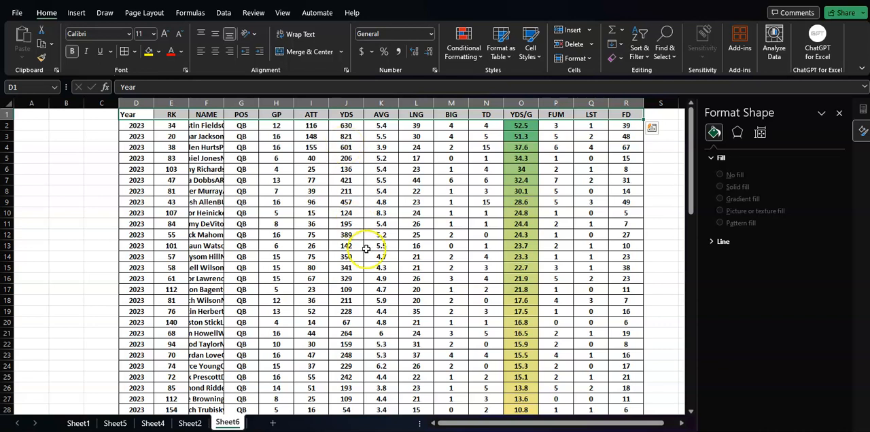
# - Widen the NAME column on Sheet6 and move the YDS/G column to sit directly between NAME and POS
pyautogui.moveTo(354, 246); pyautogui.dragTo(384, 258)
pyautogui.moveTo(225, 107); pyautogui.dragTo(261, 107)
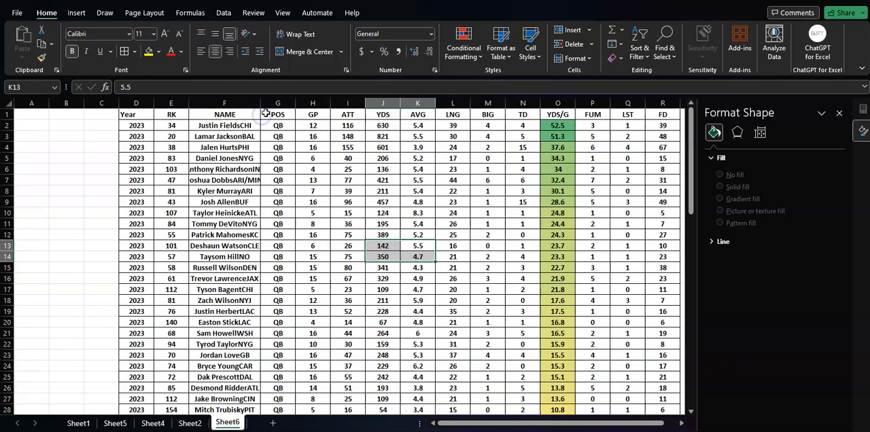
pyautogui.click(558, 102)
pyautogui.rightClick(558, 102)
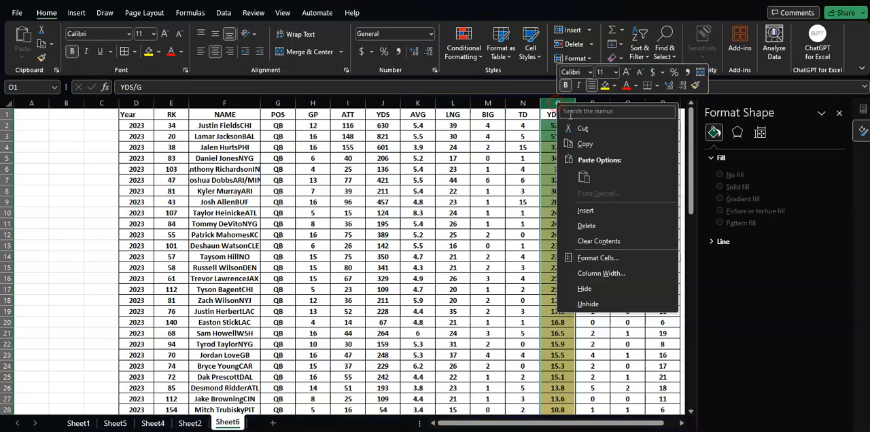
pyautogui.click(577, 126)
pyautogui.click(279, 103)
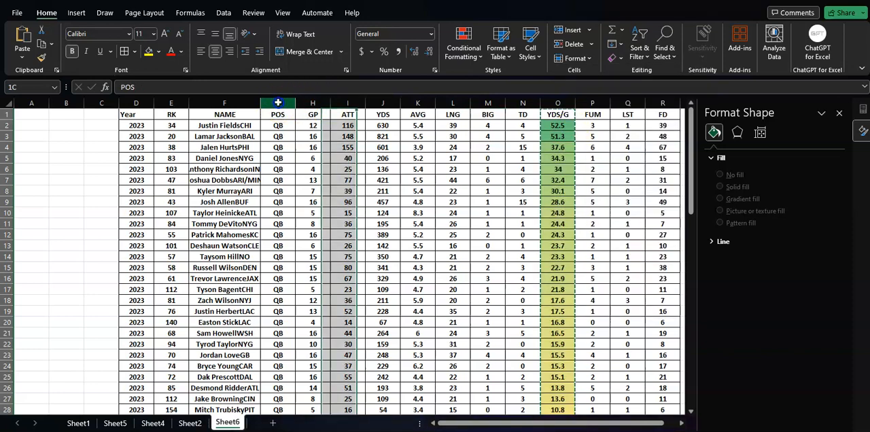
pyautogui.rightClick(280, 103)
pyautogui.click(303, 212)
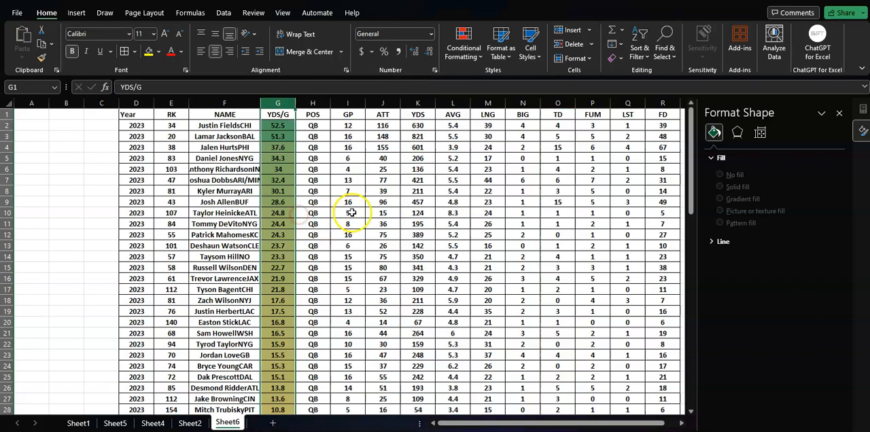
# - Insert a Clustered Column chart from the NAME and YDS/G data in F1:G78
pyautogui.click(226, 114)
pyautogui.moveTo(226, 114); pyautogui.dragTo(285, 405)
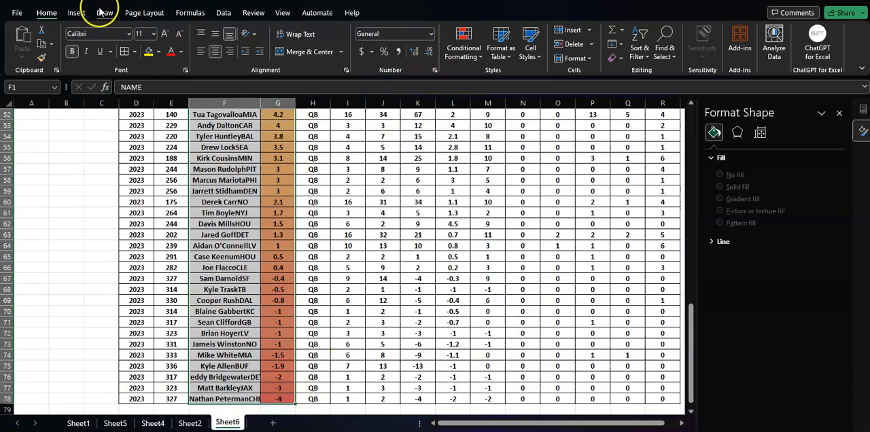
pyautogui.click(76, 13)
pyautogui.click(299, 35)
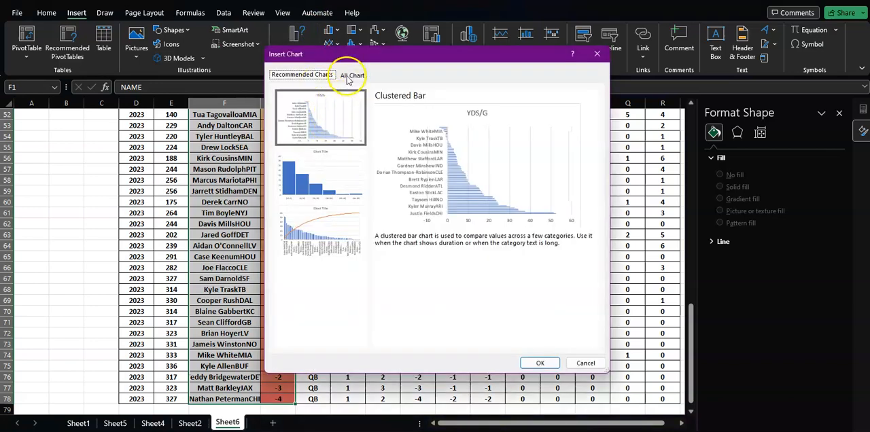
pyautogui.click(350, 75)
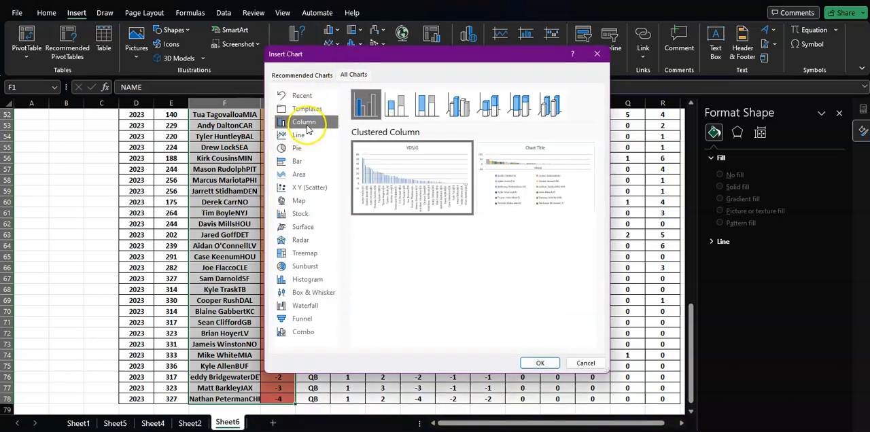
pyautogui.click(540, 363)
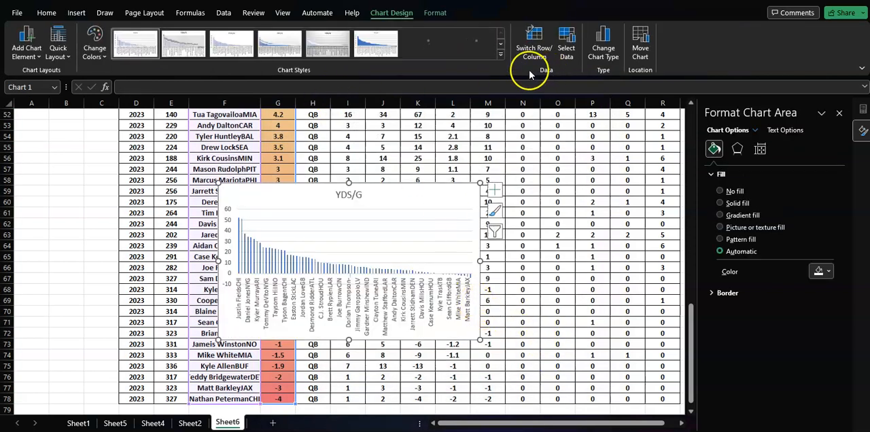
# - Apply the dark gray gradient chart style to the YDS/G chart and give its plot area a solid black fill
pyautogui.click(501, 44)
pyautogui.click(136, 43)
pyautogui.click(393, 243)
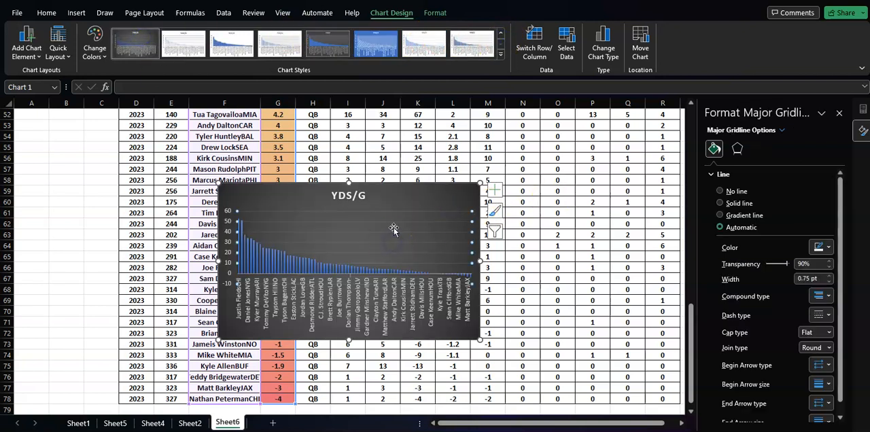
pyautogui.click(395, 229)
pyautogui.click(748, 205)
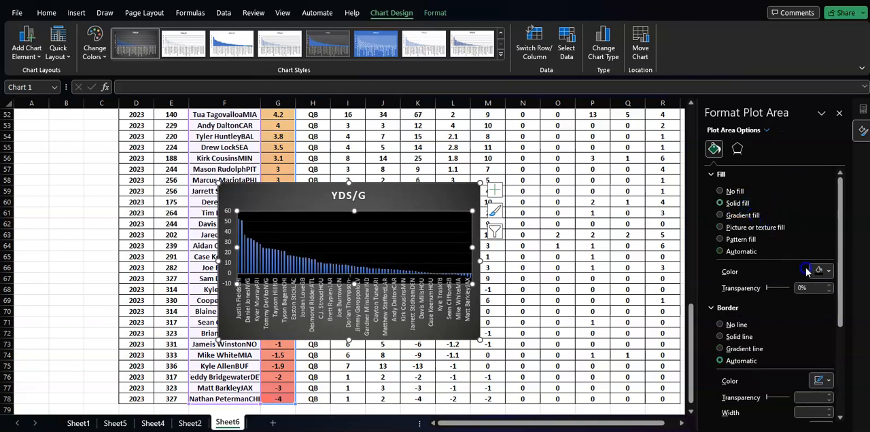
# - Enlarge the YDS/G chart, stretching it well past column R, and reposition it over the data
pyautogui.moveTo(442, 187); pyautogui.dragTo(438, 160)
pyautogui.moveTo(474, 317); pyautogui.dragTo(570, 334)
pyautogui.moveTo(501, 195); pyautogui.dragTo(496, 178)
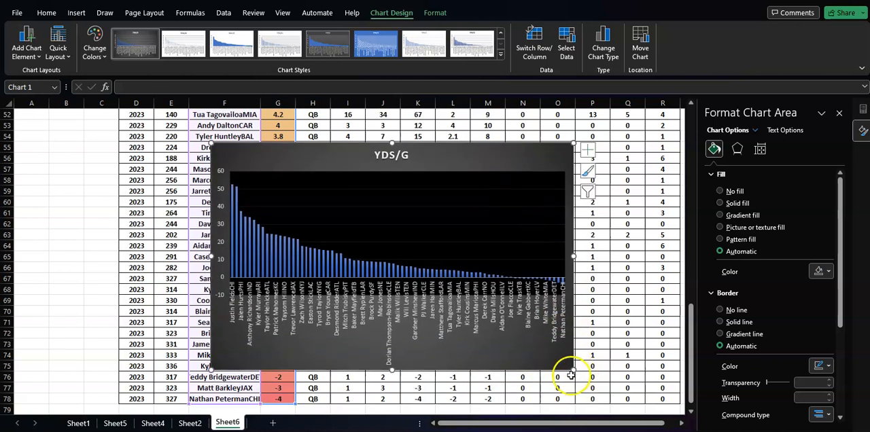
pyautogui.moveTo(571, 370); pyautogui.dragTo(649, 374)
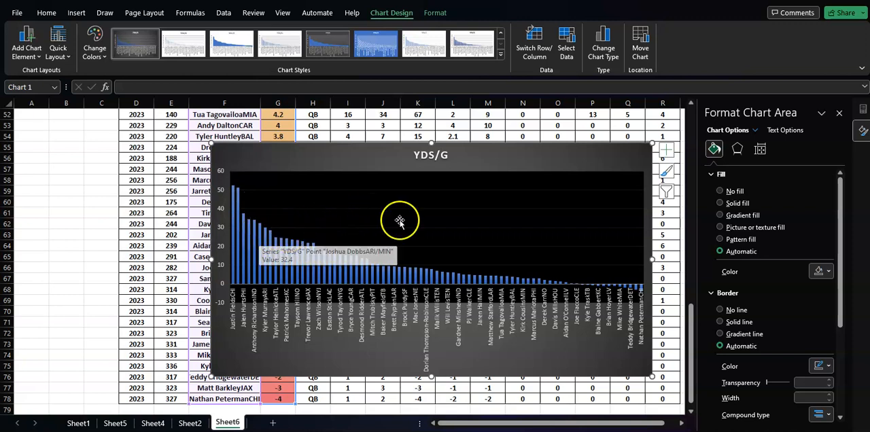
pyautogui.moveTo(599, 155); pyautogui.dragTo(524, 151)
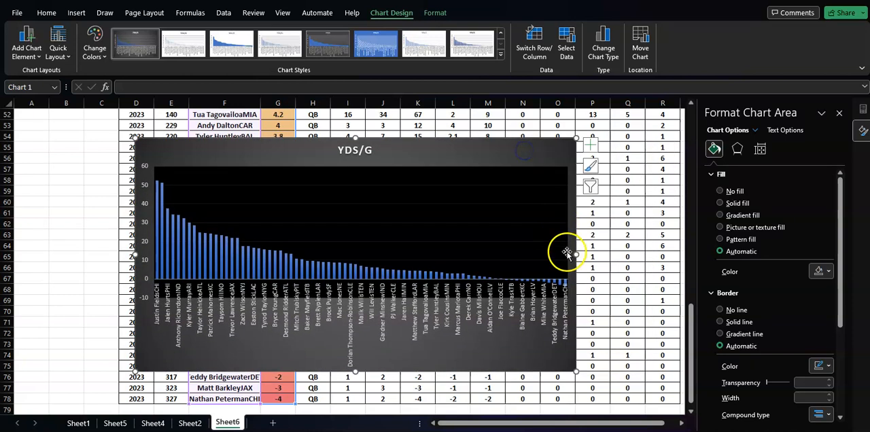
pyautogui.moveTo(576, 256); pyautogui.dragTo(682, 259)
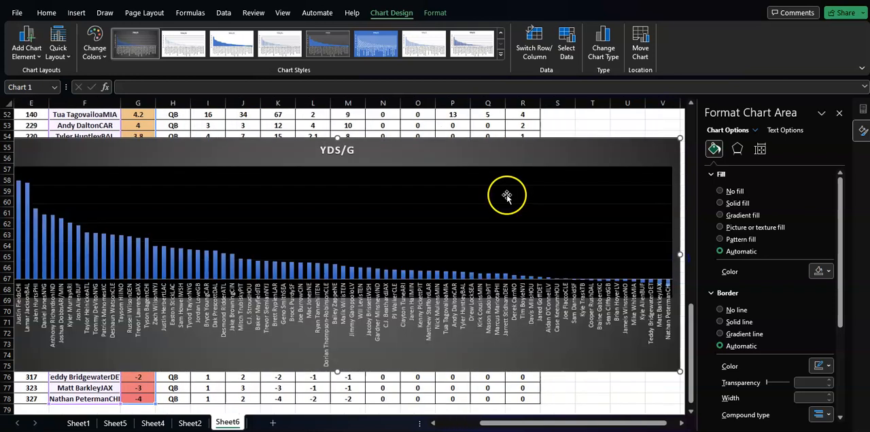
pyautogui.moveTo(445, 144); pyautogui.dragTo(506, 161)
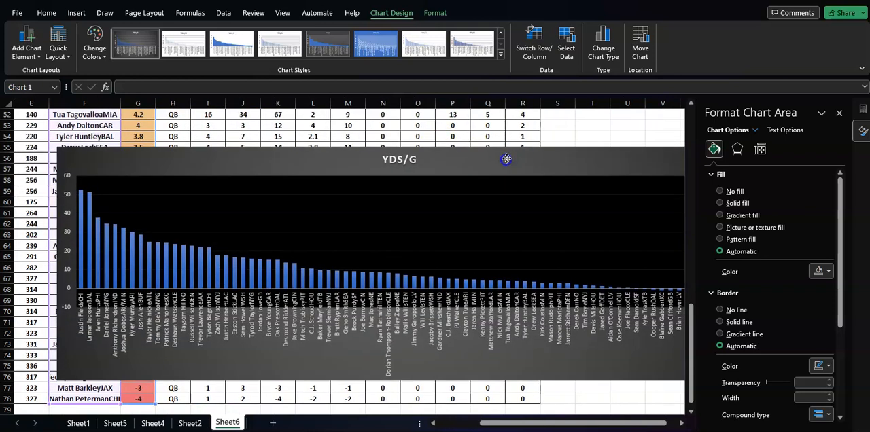
# - Fill the three tallest bars of the YDS/G chart with the standard light green color
pyautogui.moveTo(135, 284)
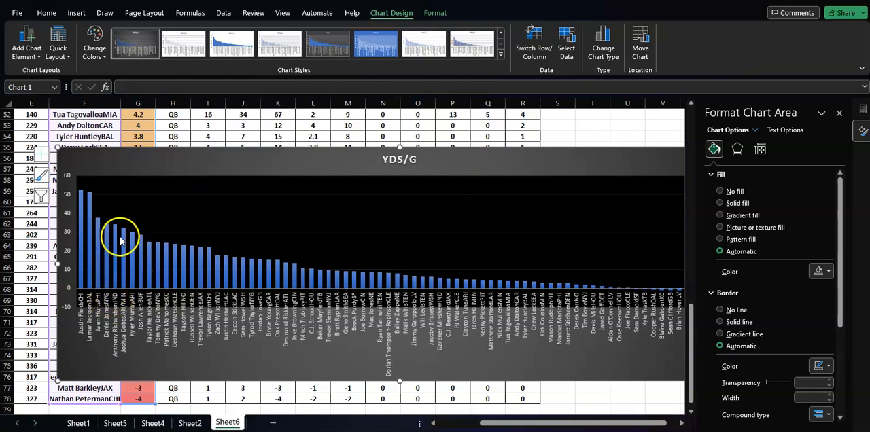
pyautogui.click(80, 202)
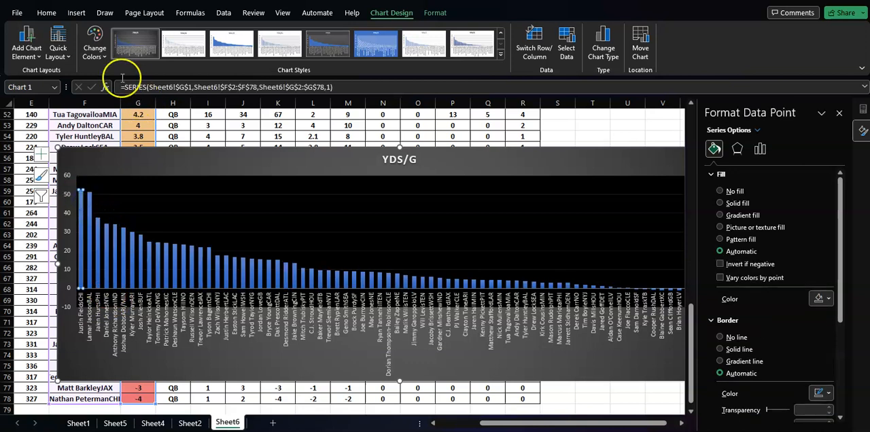
pyautogui.click(47, 12)
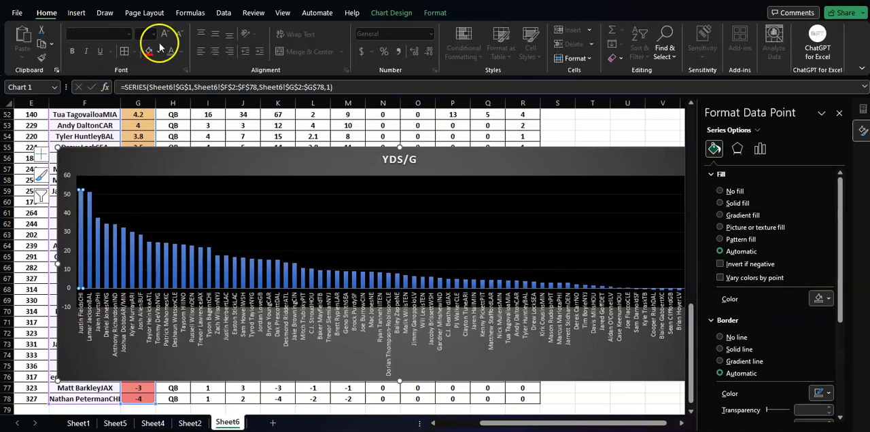
pyautogui.click(158, 51)
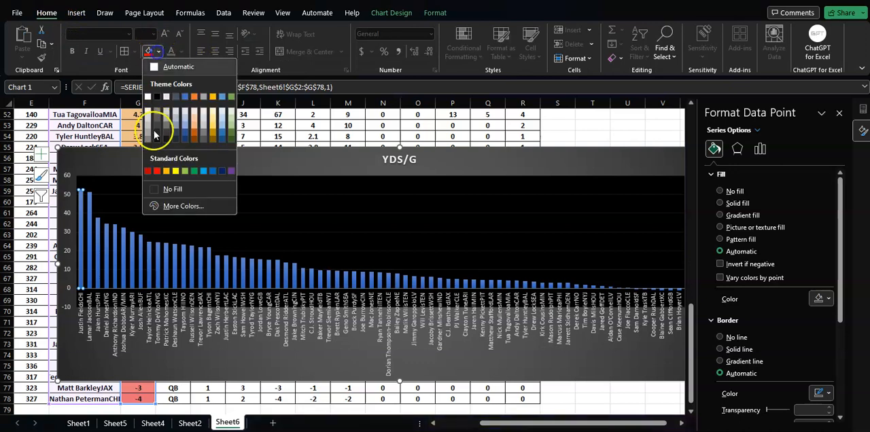
pyautogui.click(185, 171)
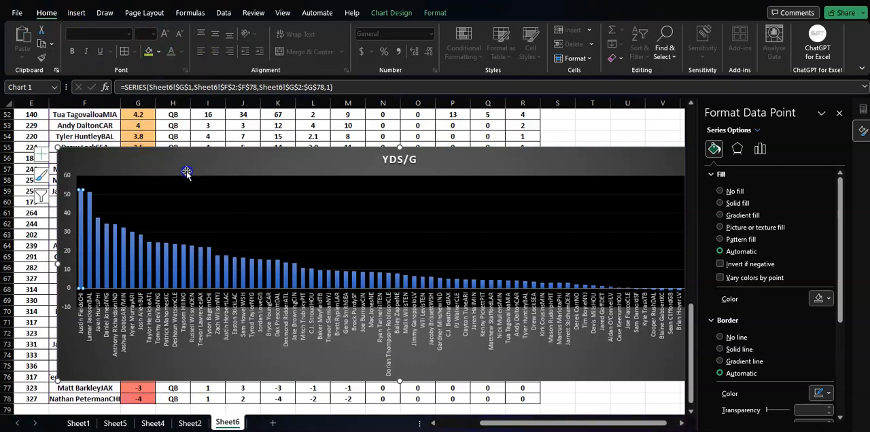
pyautogui.click(90, 208)
pyautogui.click(149, 53)
pyautogui.click(97, 235)
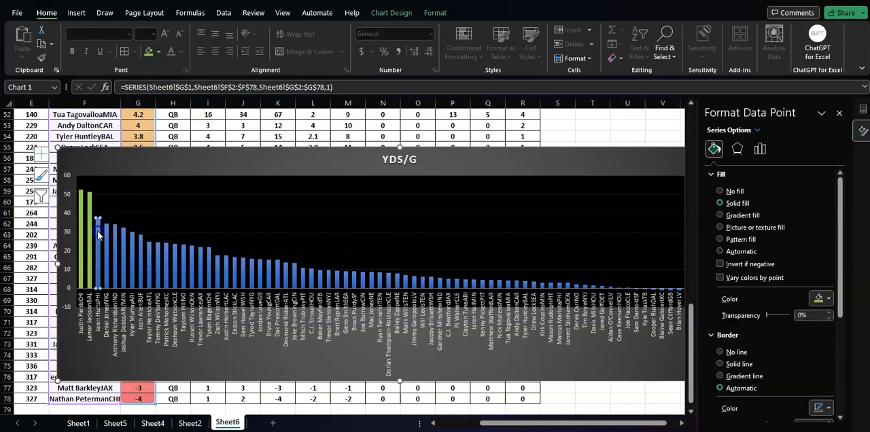
pyautogui.click(150, 52)
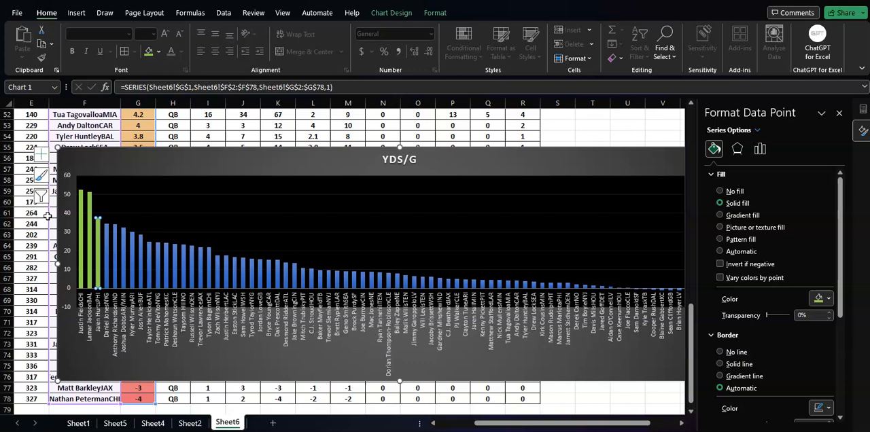
# - Shift the YDS/G chart slightly toward the sheet's left edge and cut it from Sheet6
pyautogui.moveTo(334, 155); pyautogui.dragTo(300, 147)
pyautogui.rightClick(301, 146)
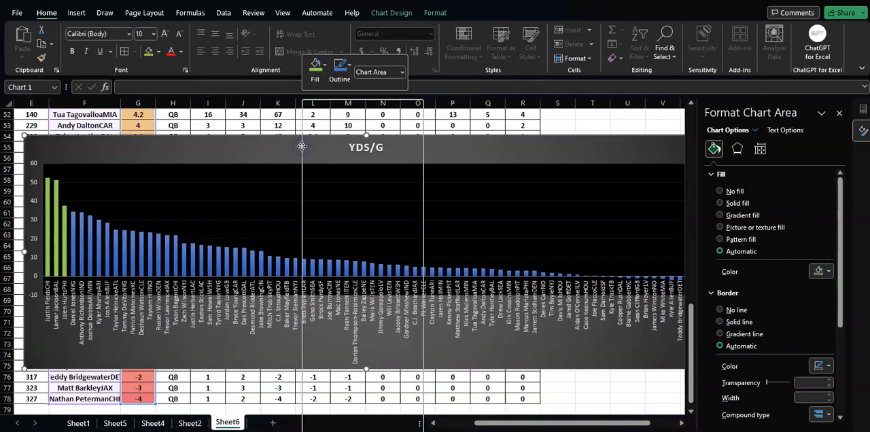
pyautogui.click(329, 125)
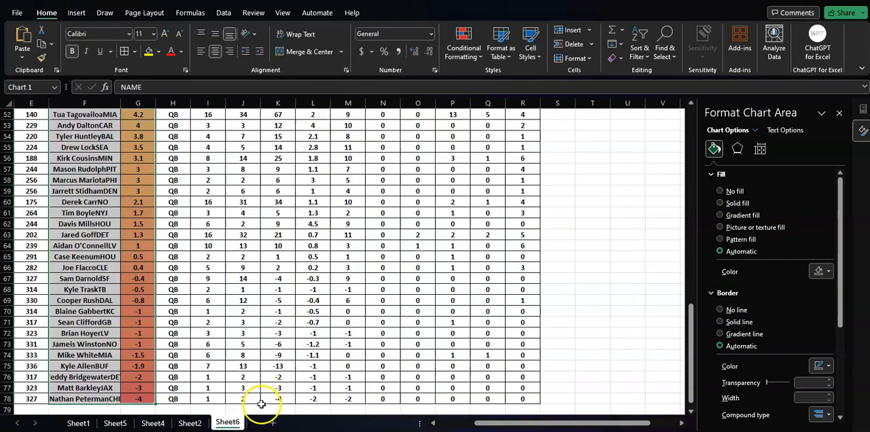
# - Paste the cut YDS/G chart as a picture at cell F32 of Sheet4, below the PLAYER TYPE chart
pyautogui.click(198, 422)
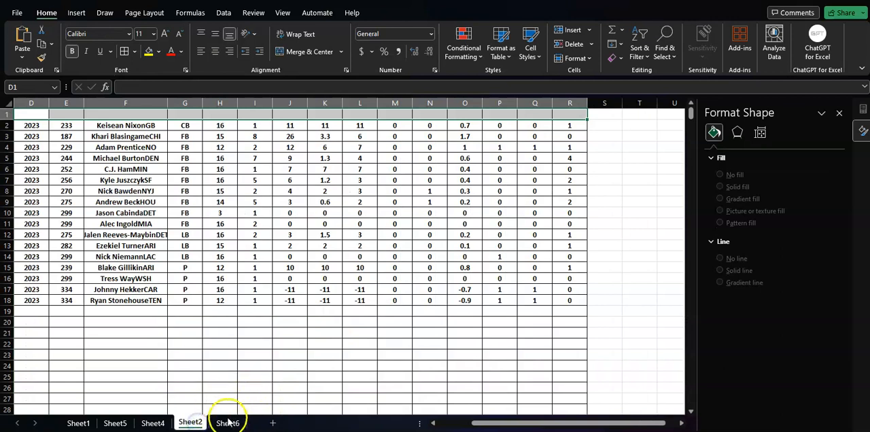
pyautogui.click(162, 422)
pyautogui.click(315, 340)
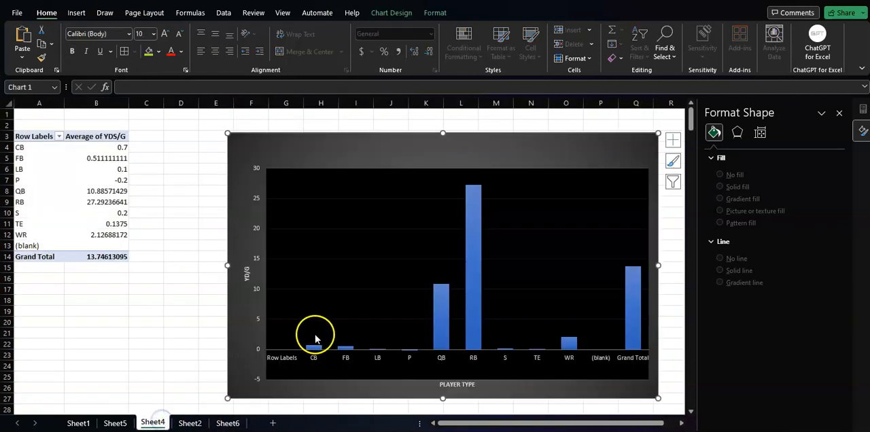
pyautogui.scroll(-4, 299, 338)
pyautogui.rightClick(255, 317)
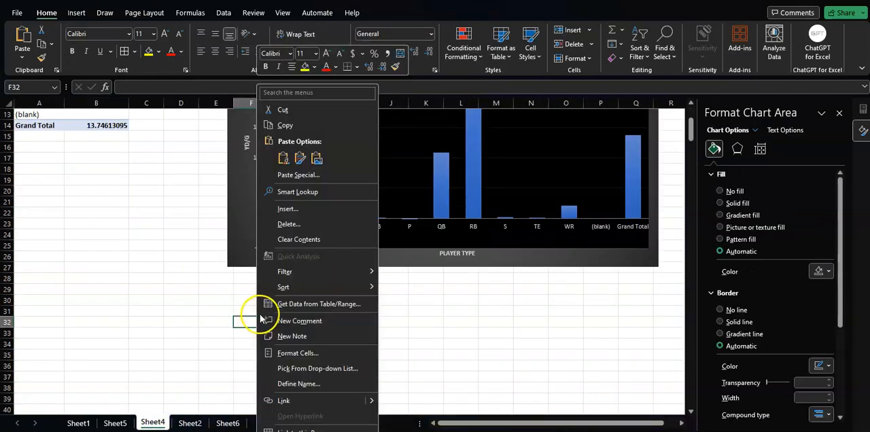
pyautogui.click(314, 156)
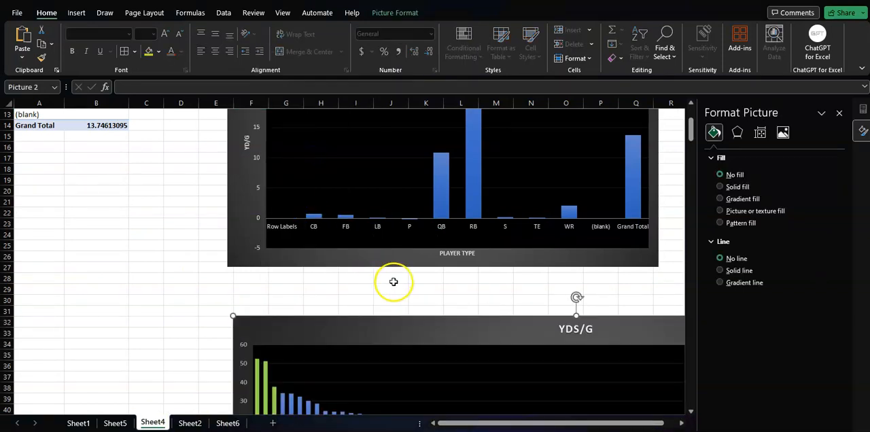
# - Move the YDS/G picture on Sheet4 left and slightly up so it starts near column C at row 30
pyautogui.scroll(-5, 394, 286)
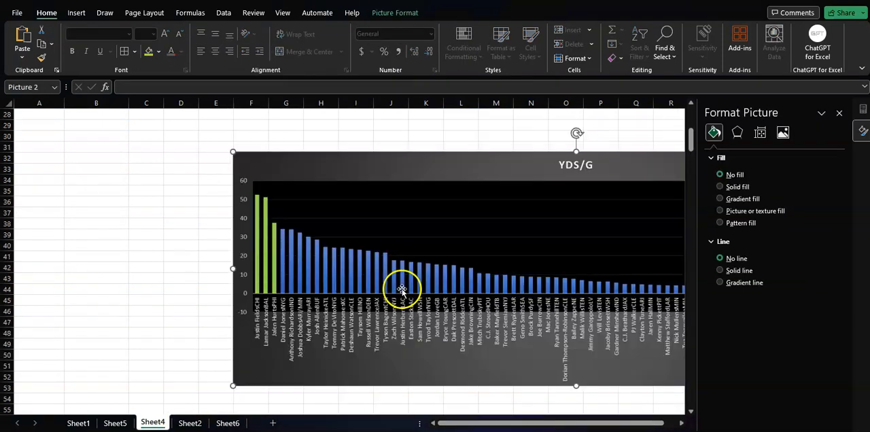
pyautogui.click(116, 201)
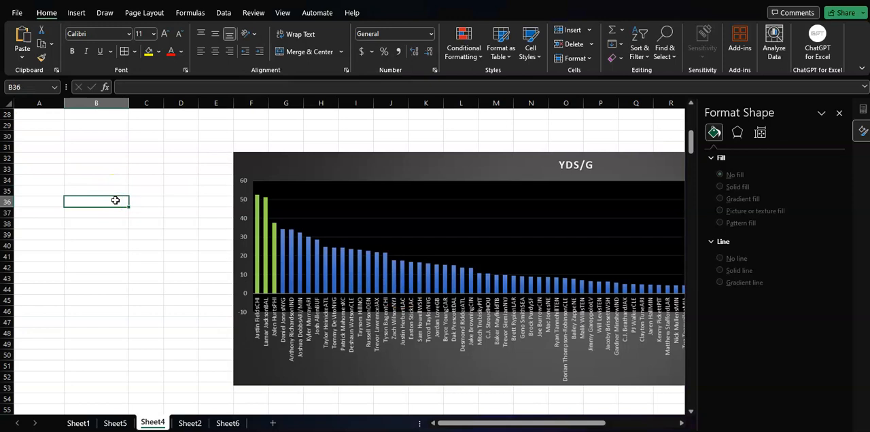
pyautogui.scroll(5, 119, 199)
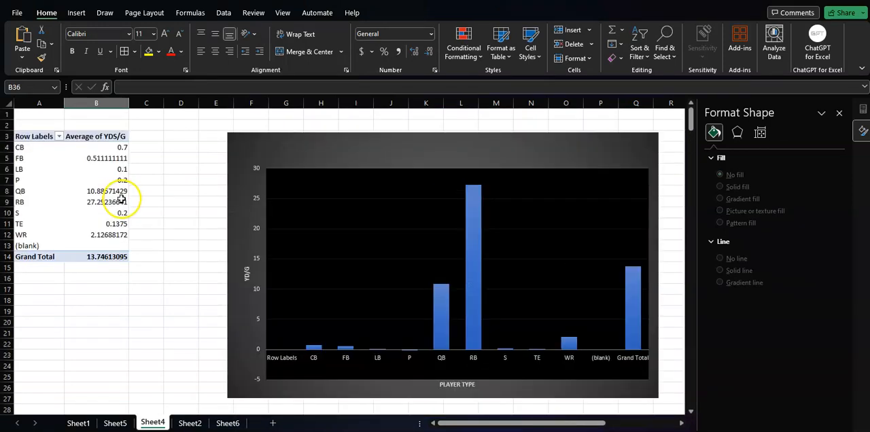
pyautogui.scroll(-3, 122, 202)
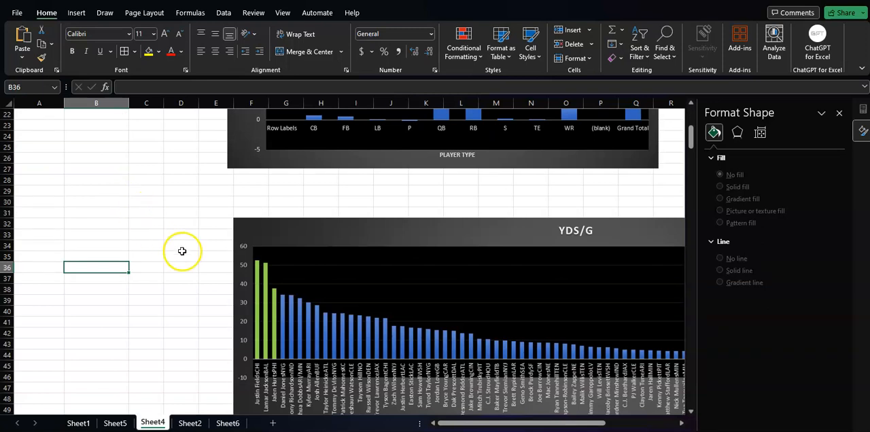
pyautogui.scroll(-2, 306, 258)
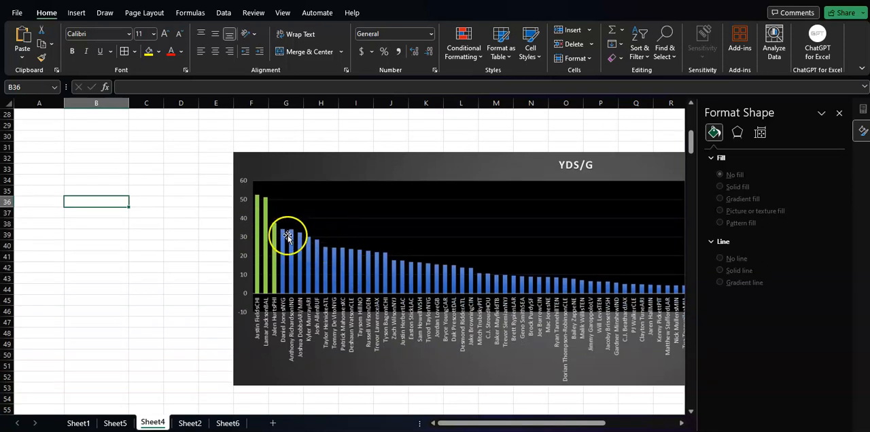
pyautogui.moveTo(430, 166); pyautogui.dragTo(319, 151)
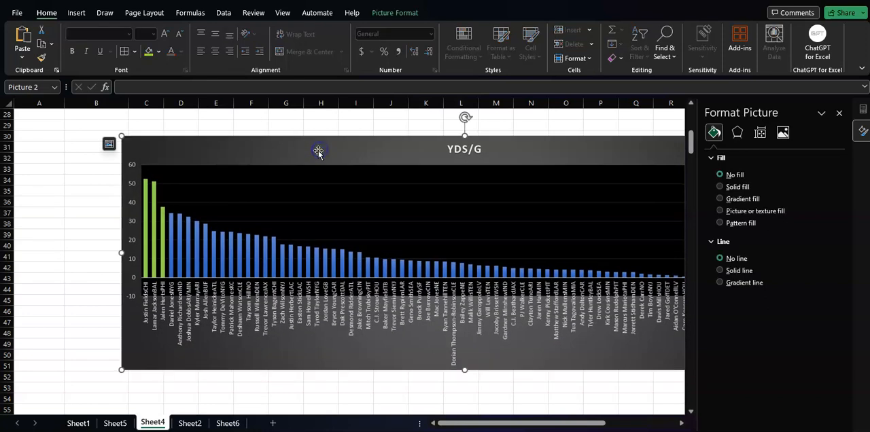